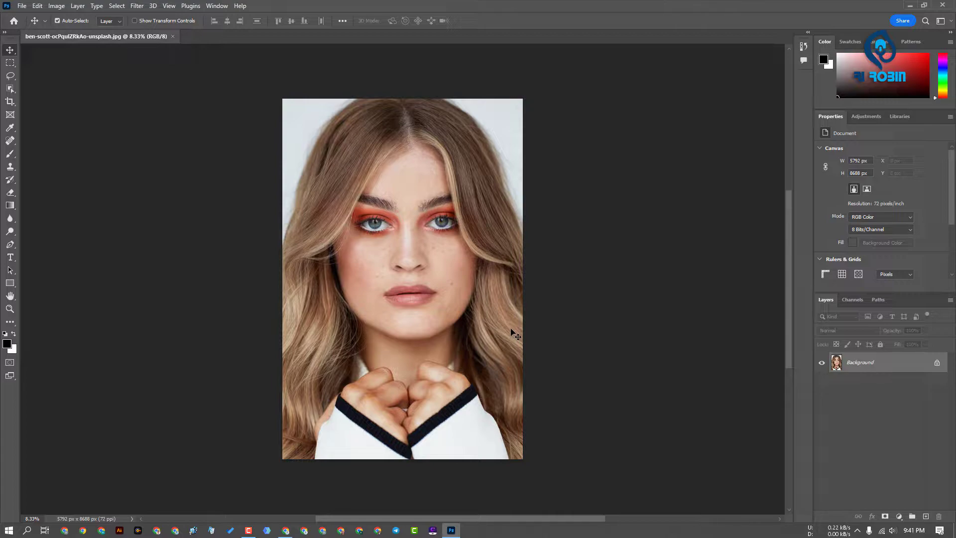
Switch to the Chrome browser, search YouTube for "photohsop 2022 ri robin" and look through the video results
{"action": "left_click", "coordinate": [291, 503]}
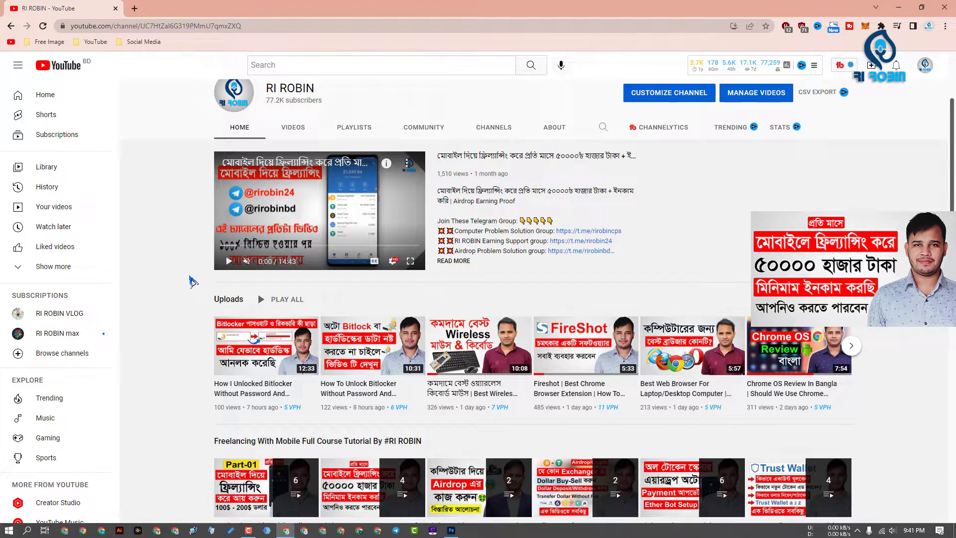
{"action": "left_click", "coordinate": [288, 60]}
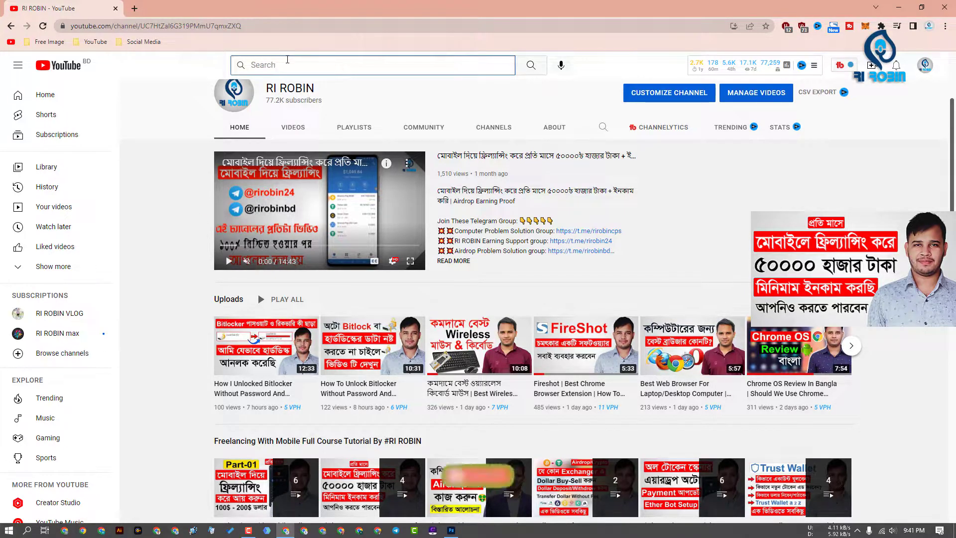
{"action": "type", "text": "p"}
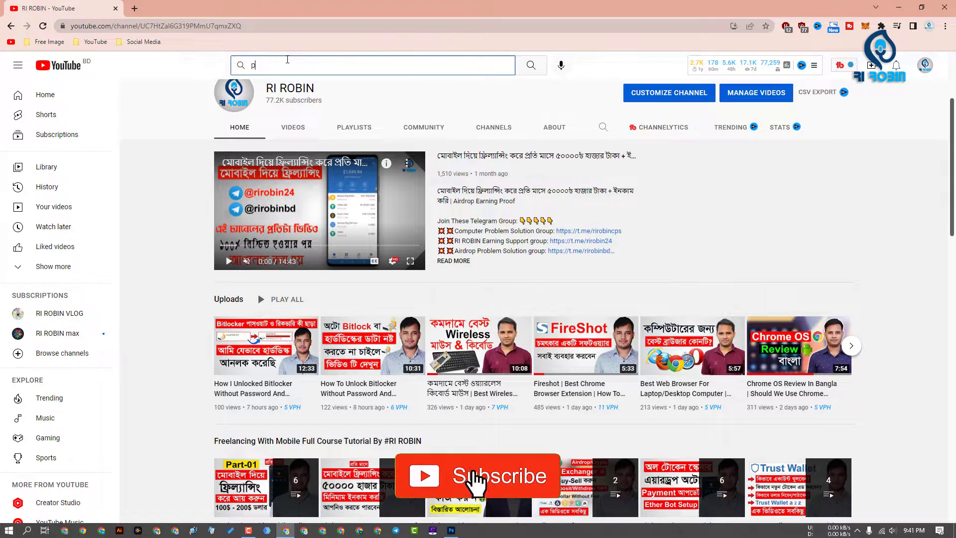
{"action": "type", "text": "hotohsop 20"}
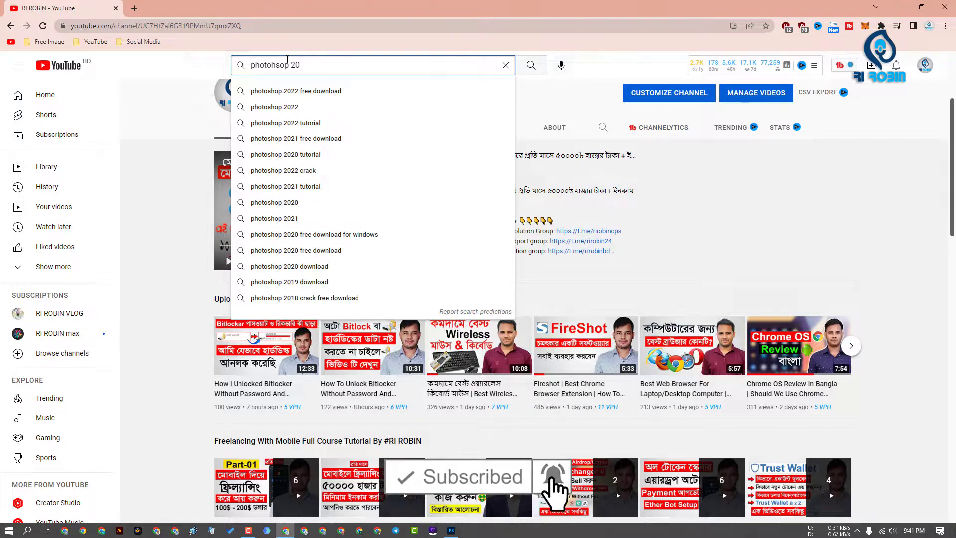
{"action": "type", "text": "22 ri robin"}
{"action": "key", "text": "Return"}
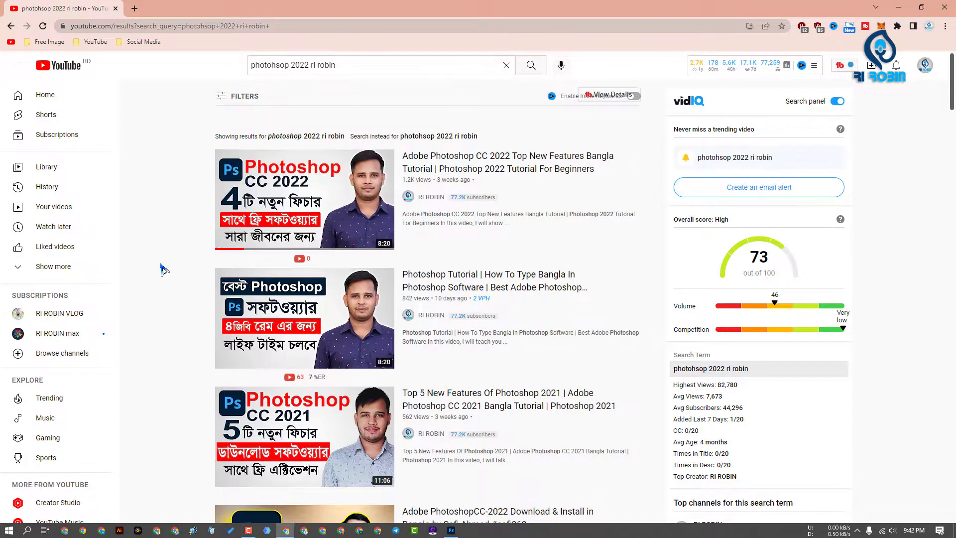
{"action": "scroll", "coordinate": [184, 207], "scroll_direction": "down", "scroll_amount": 3}
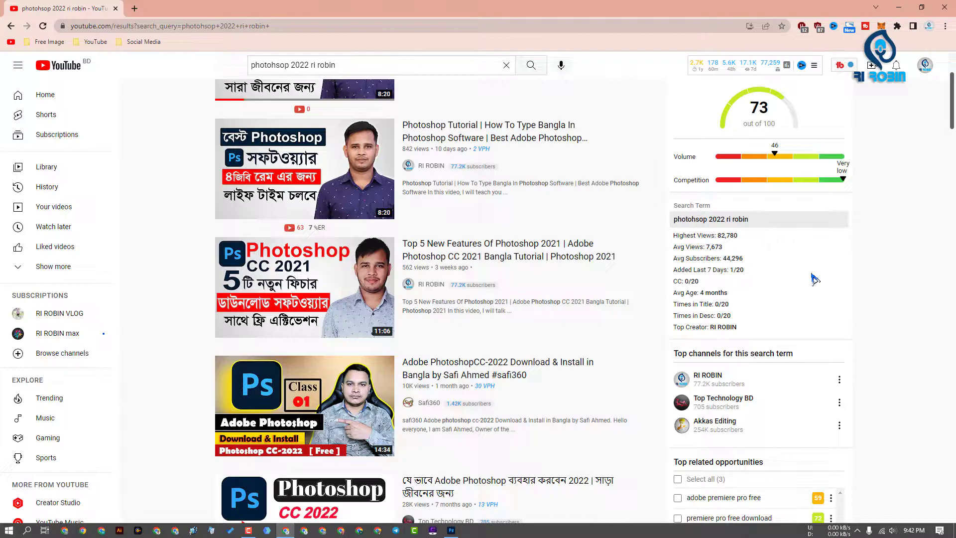
Return to the RI ROBIN channel page and look through its uploads and playlists
{"action": "left_click", "coordinate": [11, 26]}
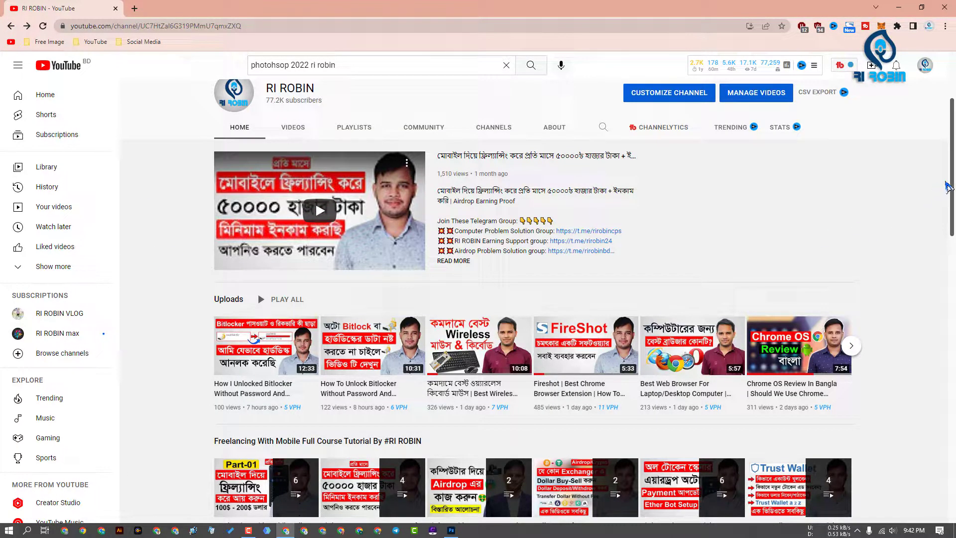
{"action": "scroll", "coordinate": [947, 185], "scroll_direction": "down", "scroll_amount": 4}
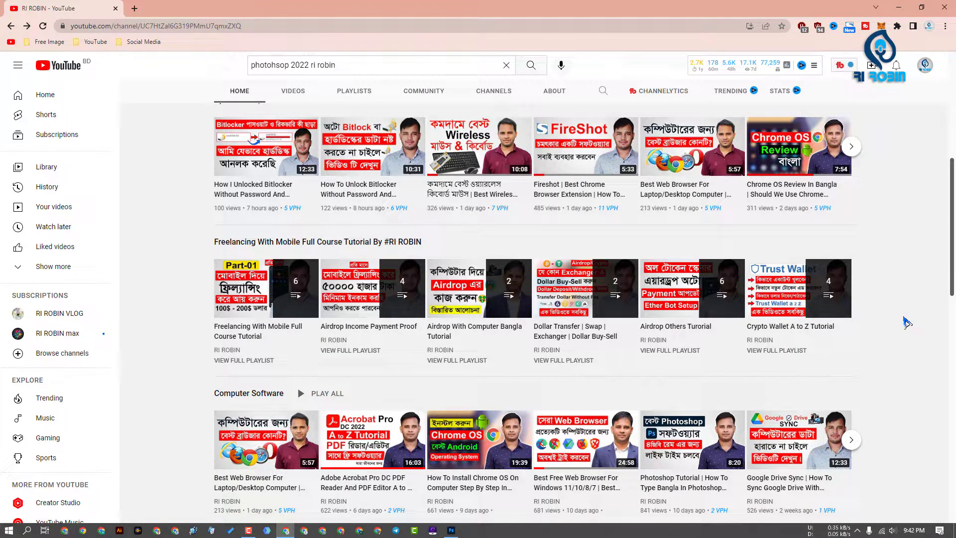
{"action": "scroll", "coordinate": [906, 323], "scroll_direction": "down", "scroll_amount": 3}
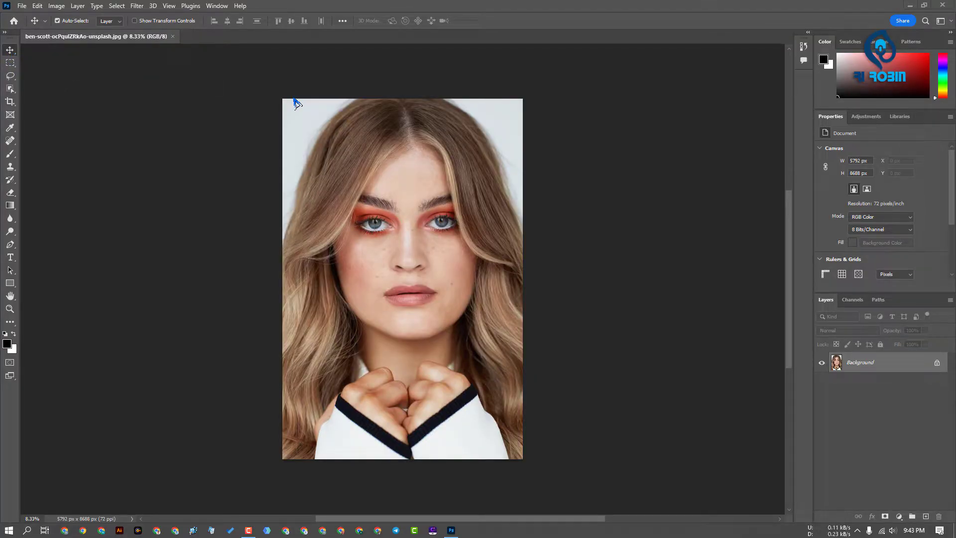
Switch to Photoshop, open Neural Filters for the portrait and enable Skin Smoothing with blur 68 and smoothness +13
{"action": "left_click", "coordinate": [136, 6]}
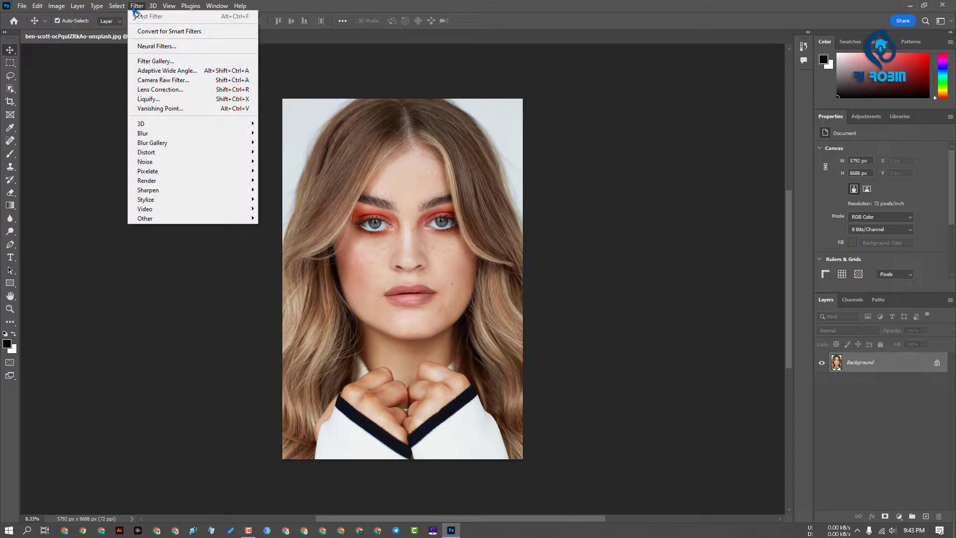
{"action": "left_click", "coordinate": [152, 45]}
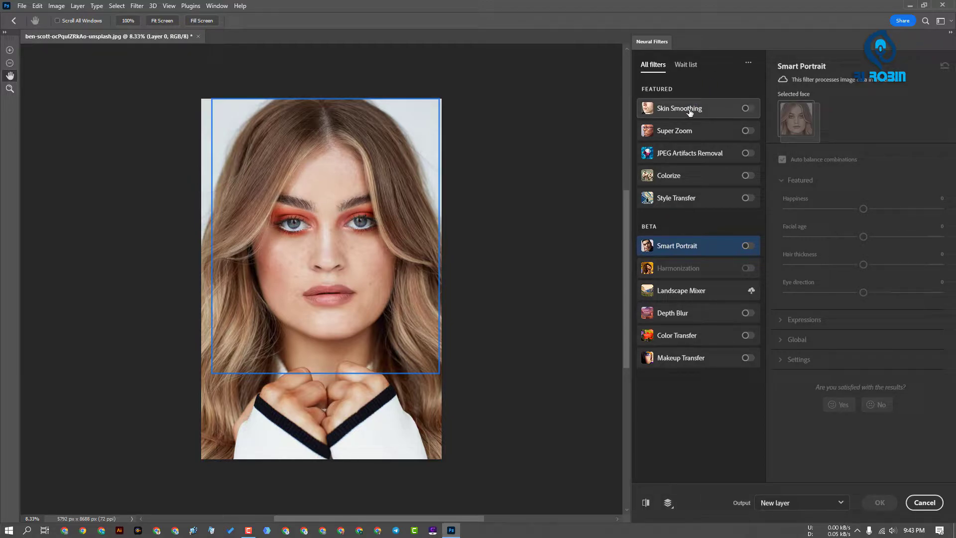
{"action": "left_click", "coordinate": [746, 108]}
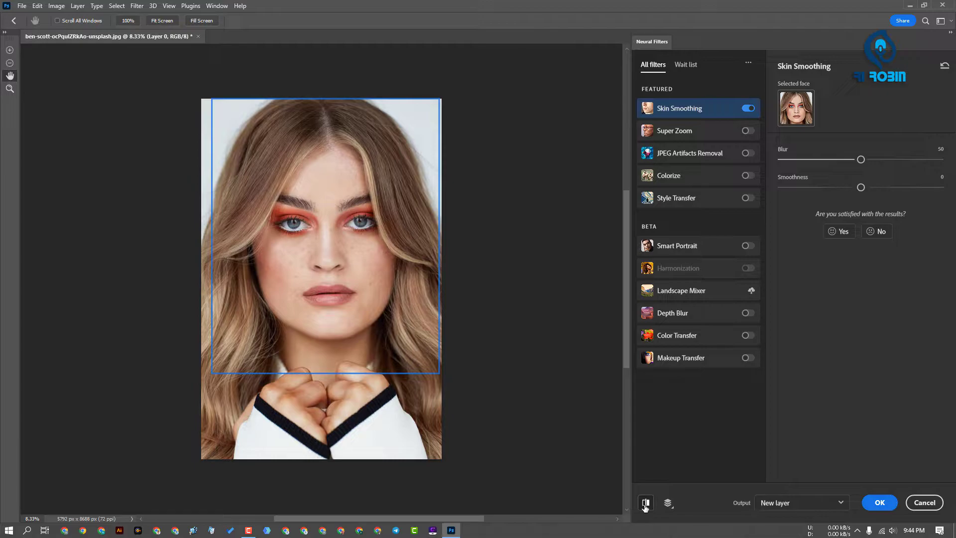
{"action": "left_click_drag", "start_coordinate": [860, 159], "coordinate": [874, 192]}
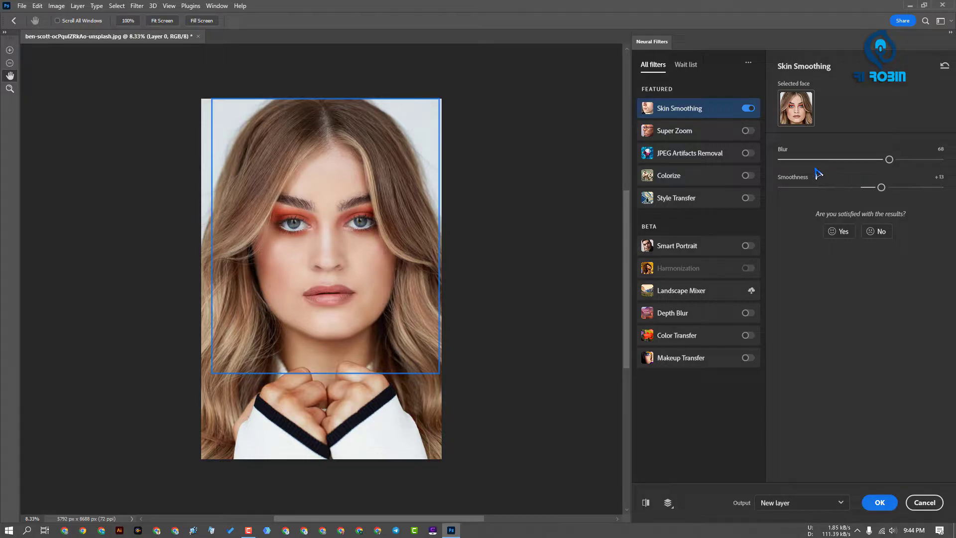
Try Super Zoom on the portrait with noise reduction 10 and sharpen about 7, and switch the filter off
{"action": "left_click", "coordinate": [747, 131]}
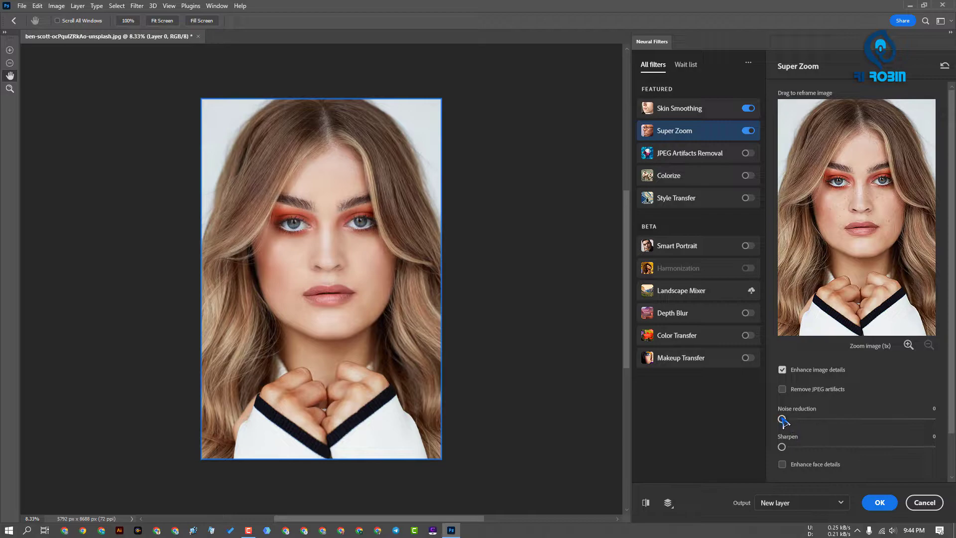
{"action": "left_click_drag", "start_coordinate": [781, 419], "coordinate": [830, 419]}
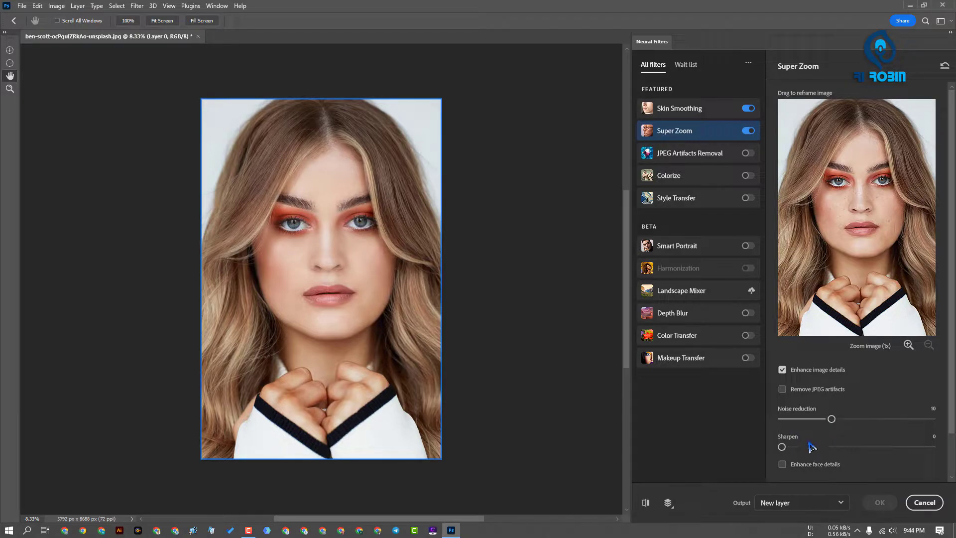
{"action": "left_click", "coordinate": [836, 399]}
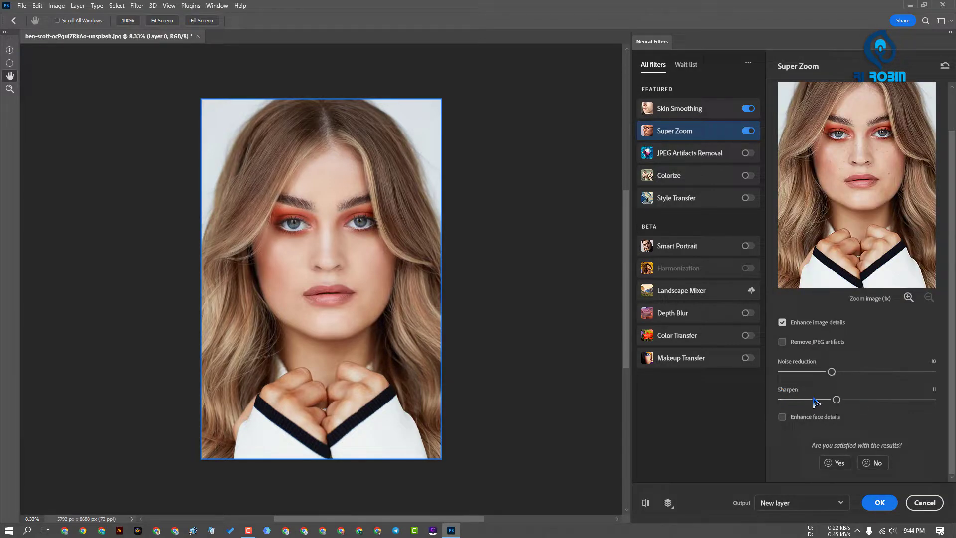
{"action": "left_click_drag", "start_coordinate": [836, 400], "coordinate": [816, 399]}
{"action": "left_click", "coordinate": [747, 131]}
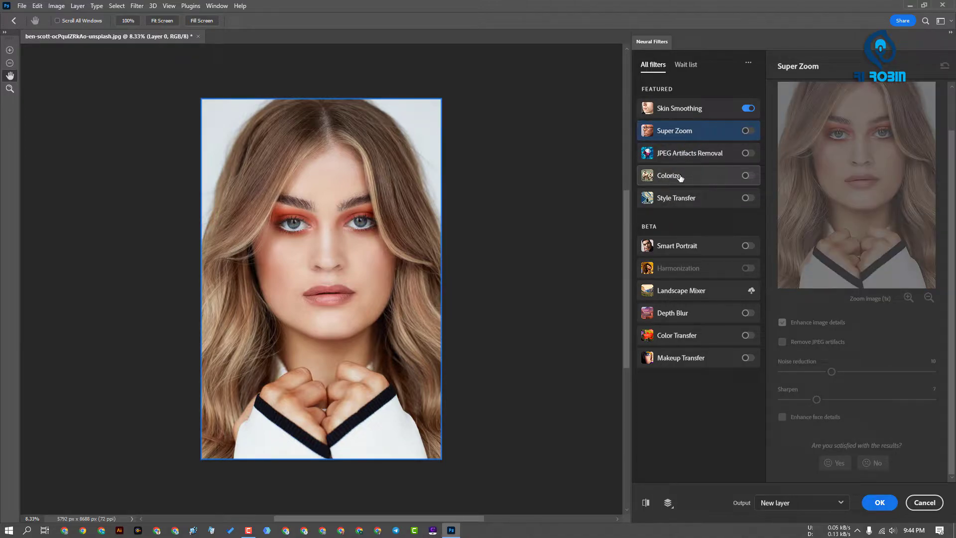
Enable Colorize on the portrait and adjust its saturation and cyan/red balance slightly
{"action": "left_click", "coordinate": [746, 177]}
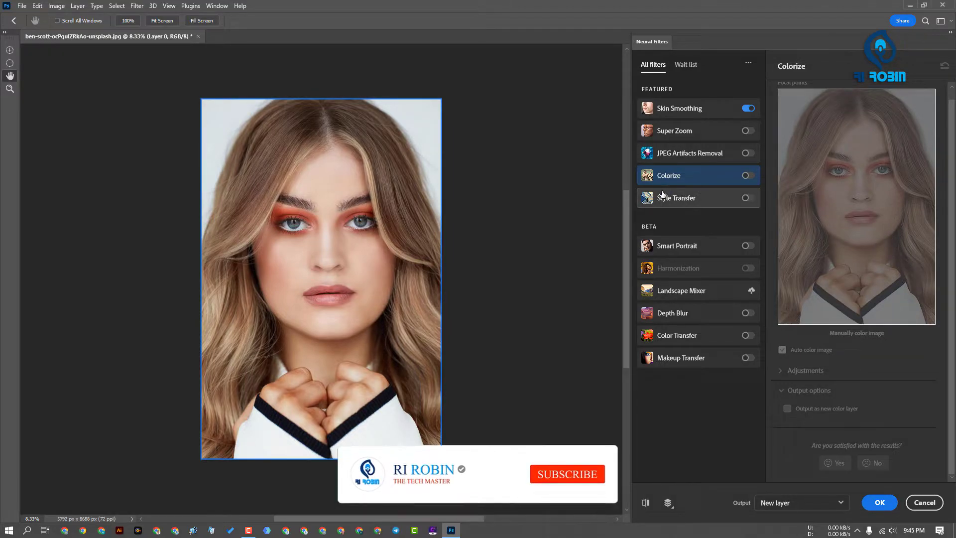
{"action": "mouse_move", "coordinate": [663, 194]}
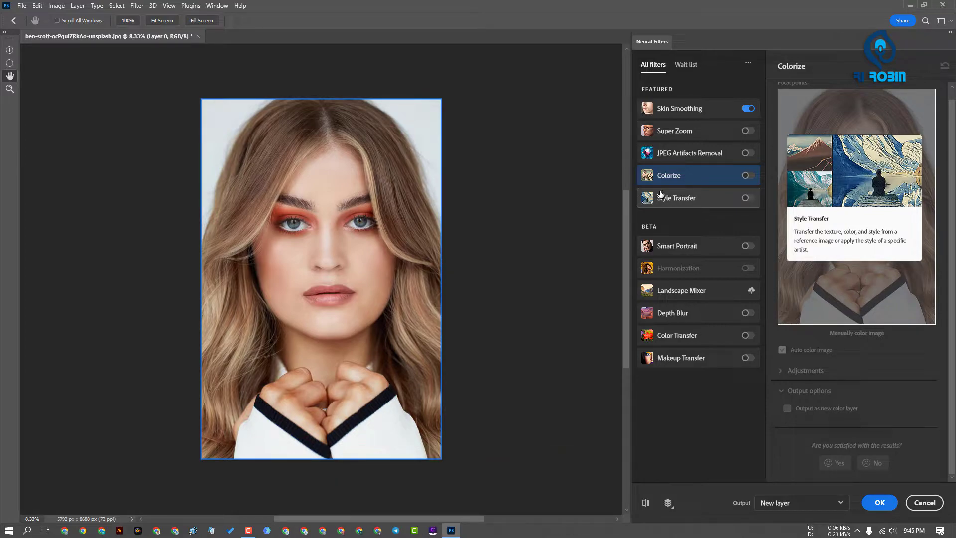
{"action": "left_click", "coordinate": [747, 176]}
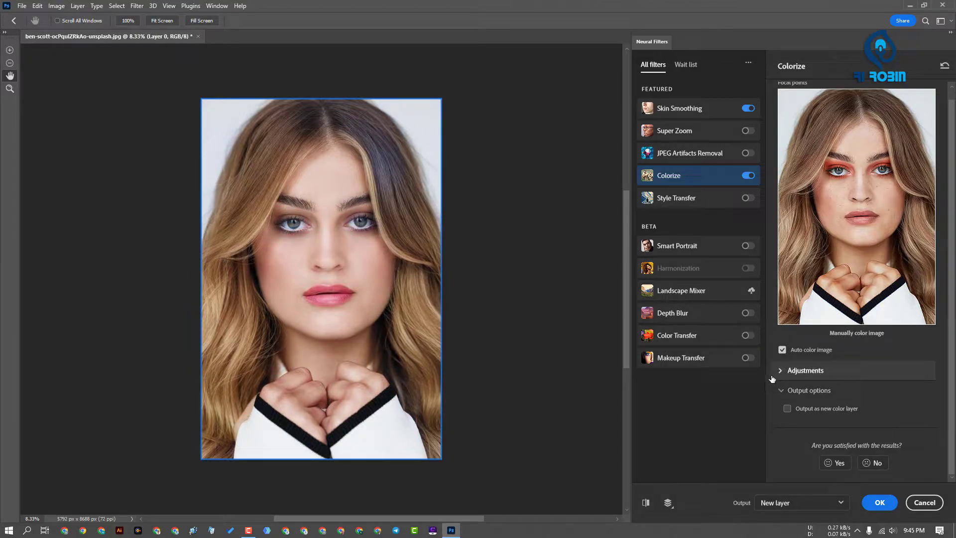
{"action": "left_click", "coordinate": [787, 371]}
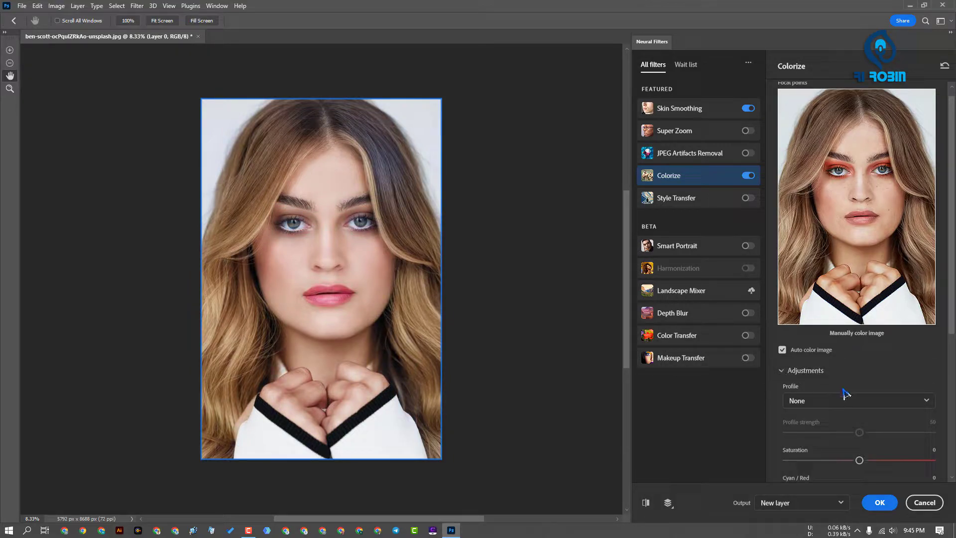
{"action": "scroll", "coordinate": [841, 393], "scroll_direction": "down", "scroll_amount": 3}
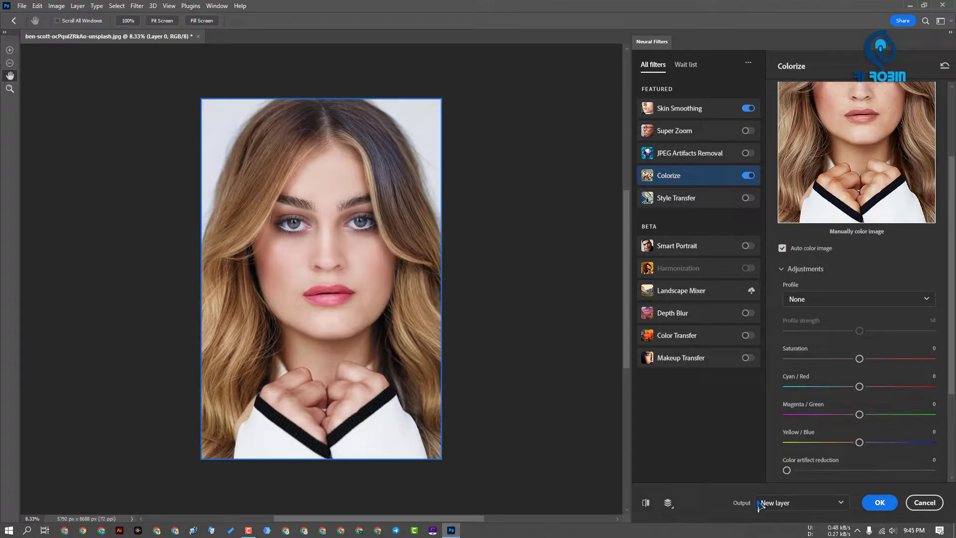
{"action": "left_click_drag", "start_coordinate": [859, 387], "coordinate": [886, 388]}
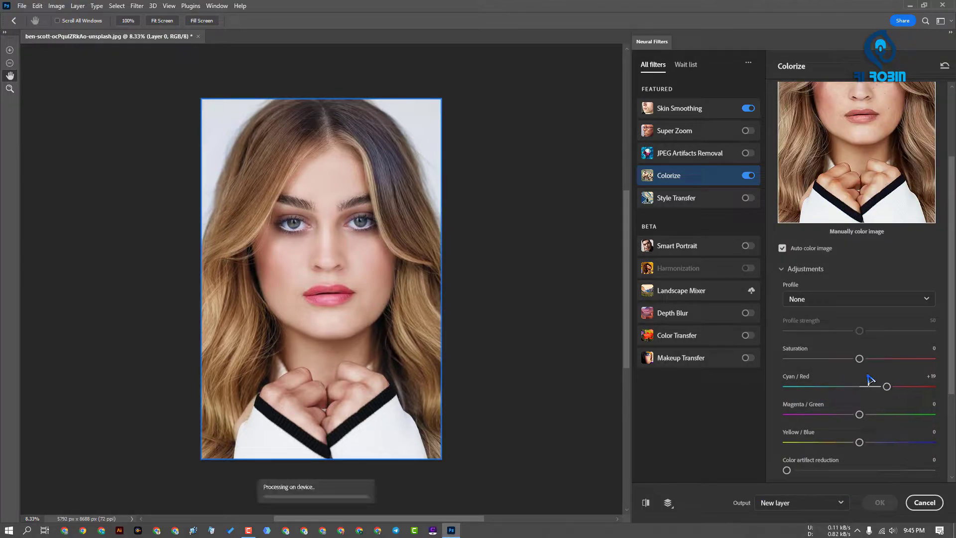
{"action": "mouse_move", "coordinate": [859, 359]}
{"action": "left_mouse_down"}
{"action": "mouse_move", "coordinate": [887, 360]}
{"action": "mouse_move", "coordinate": [855, 358]}
{"action": "left_mouse_up"}
{"action": "left_click_drag", "start_coordinate": [885, 386], "coordinate": [864, 387]}
Try Style Transfer with the third artist style, the water-lily painting, and view the available image styles
{"action": "left_click", "coordinate": [680, 199]}
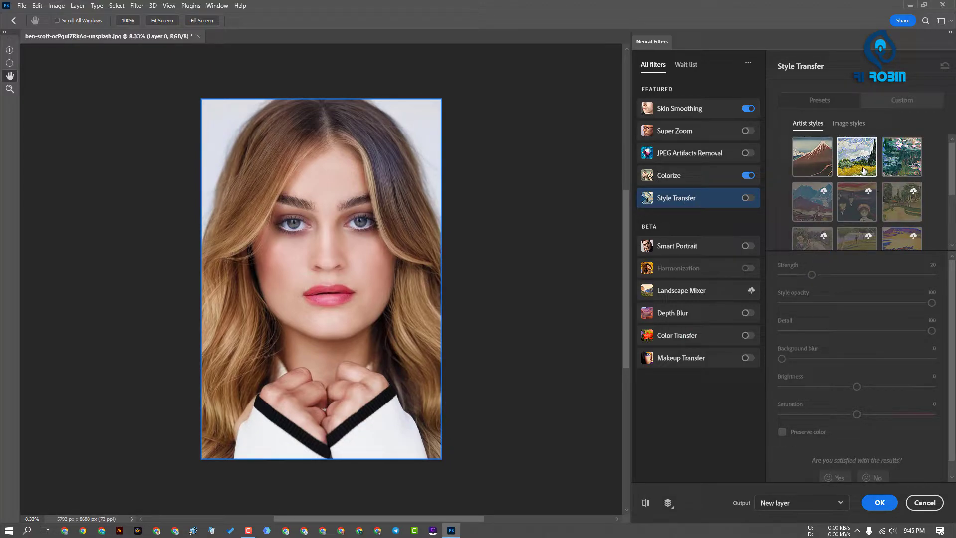
{"action": "left_click", "coordinate": [897, 167]}
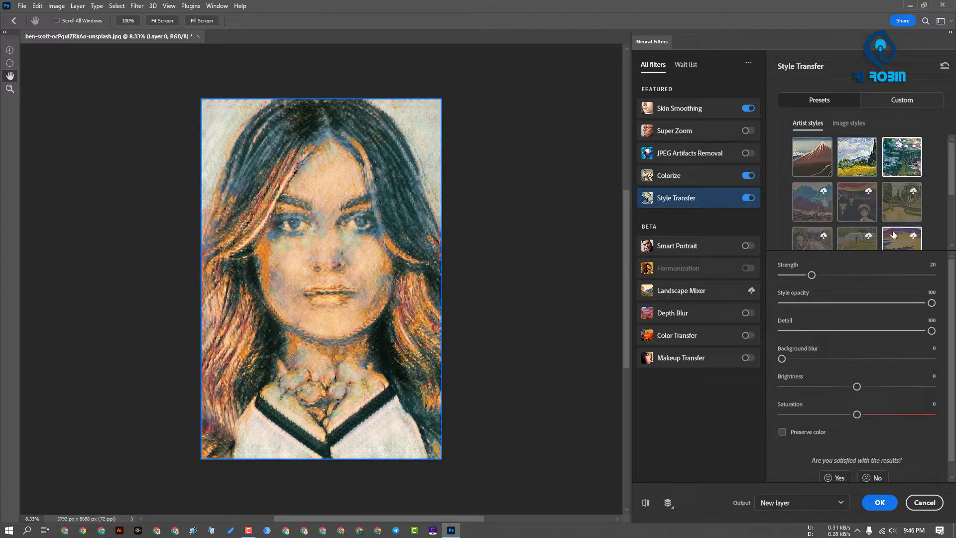
{"action": "left_click", "coordinate": [848, 123]}
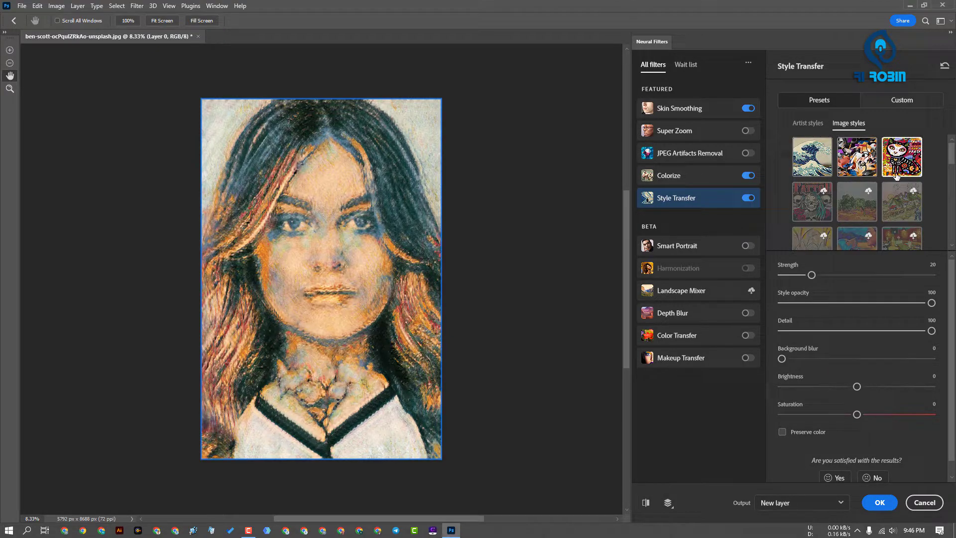
{"action": "left_click", "coordinate": [807, 123]}
Switch off Style Transfer, Colorize and Skin Smoothing
{"action": "left_click", "coordinate": [745, 198]}
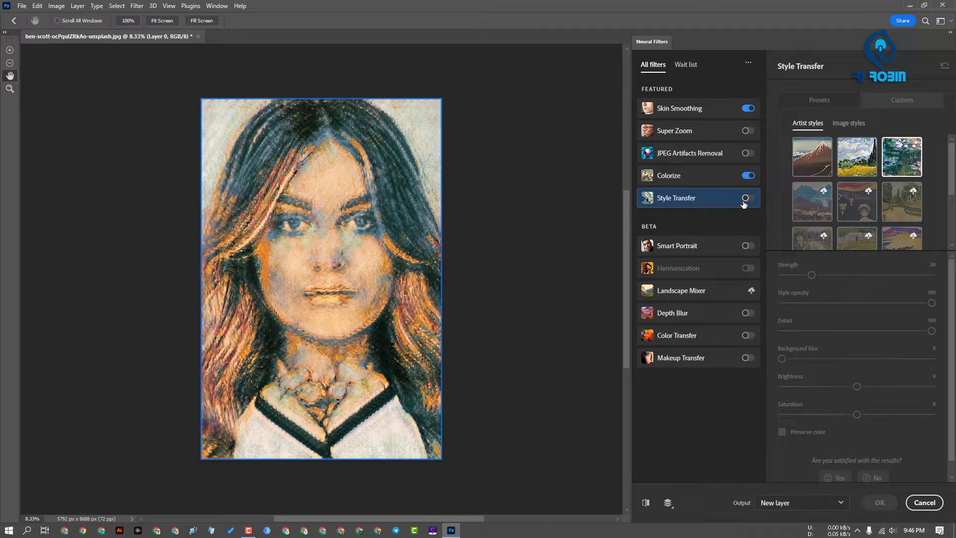
{"action": "left_click", "coordinate": [747, 175]}
{"action": "left_click", "coordinate": [746, 108]}
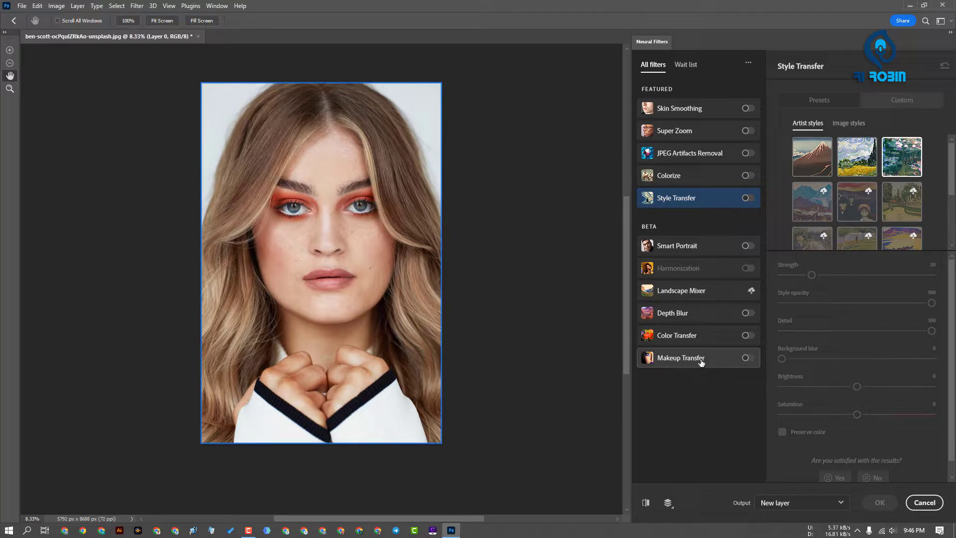
Enable Makeup Transfer using the Desktop JPG whose name starts with 1000_F_29543892 as the reference image, and compare the result with the original
{"action": "left_click", "coordinate": [746, 357]}
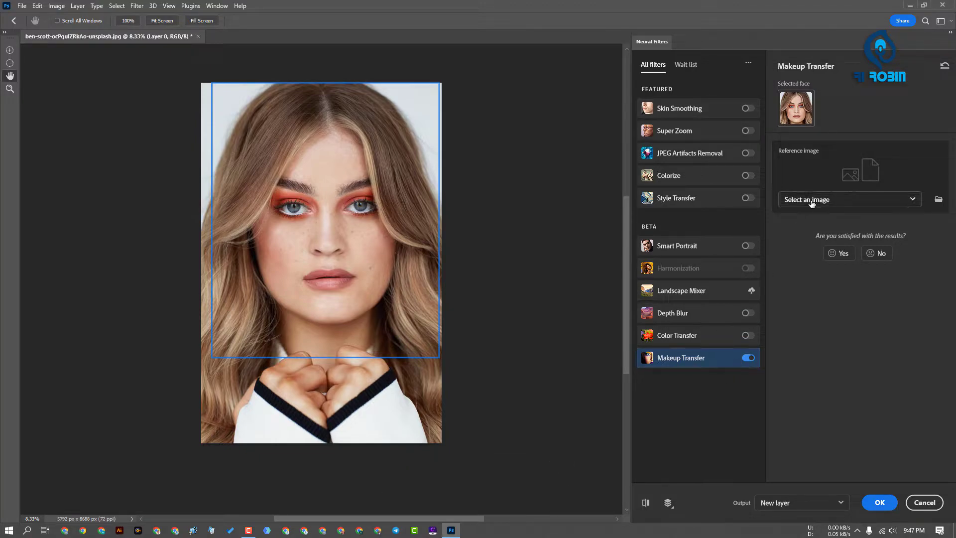
{"action": "left_click", "coordinate": [836, 199]}
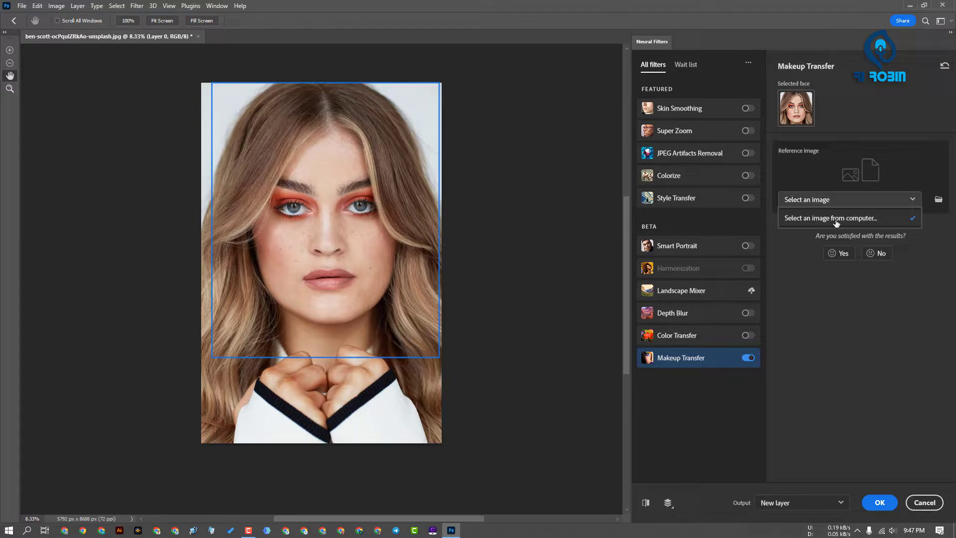
{"action": "left_click", "coordinate": [864, 223]}
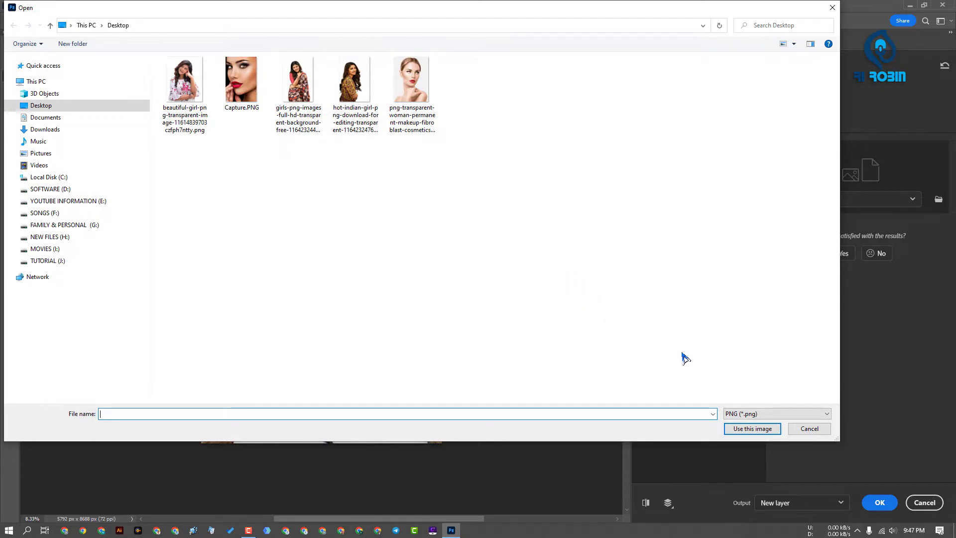
{"action": "left_click", "coordinate": [739, 416]}
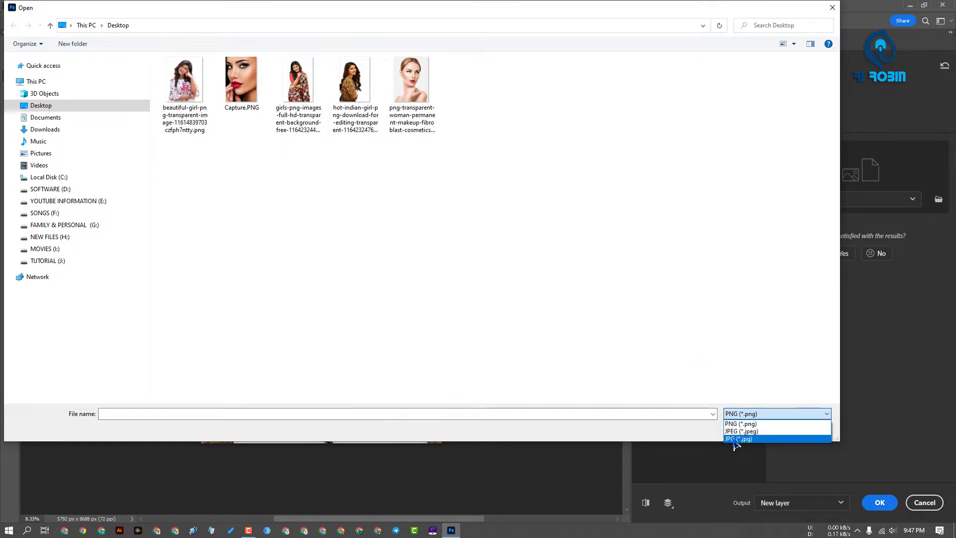
{"action": "left_click", "coordinate": [749, 440]}
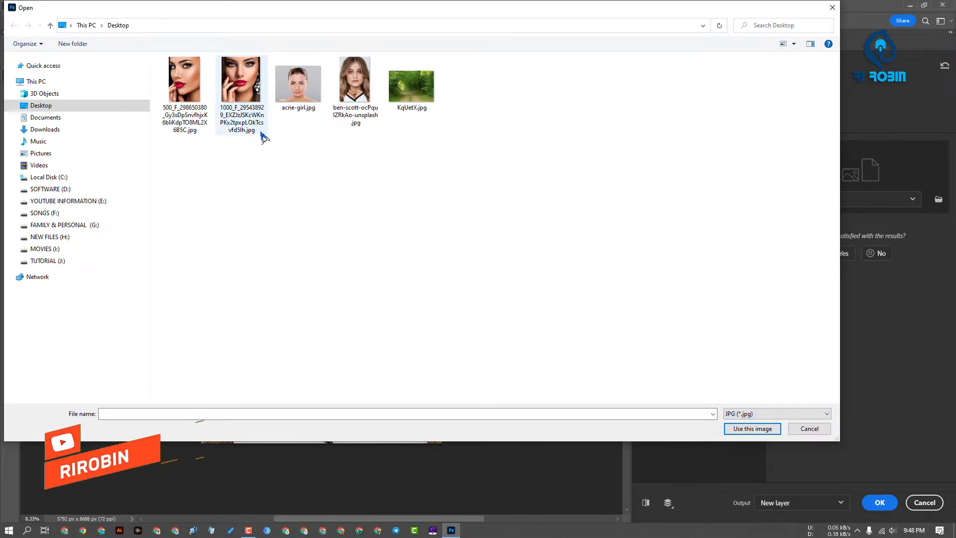
{"action": "double_click", "coordinate": [248, 93]}
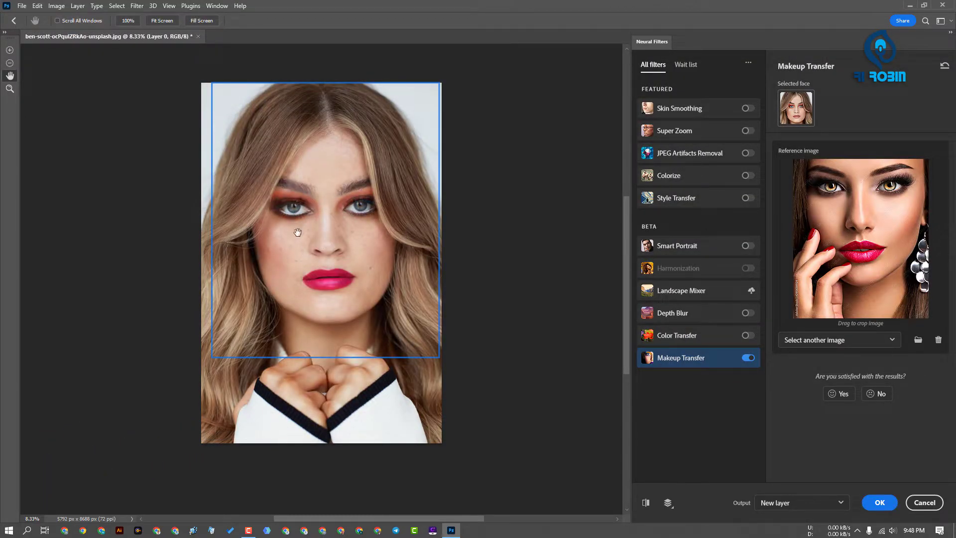
{"action": "left_click", "coordinate": [646, 503]}
{"action": "left_click", "coordinate": [646, 503]}
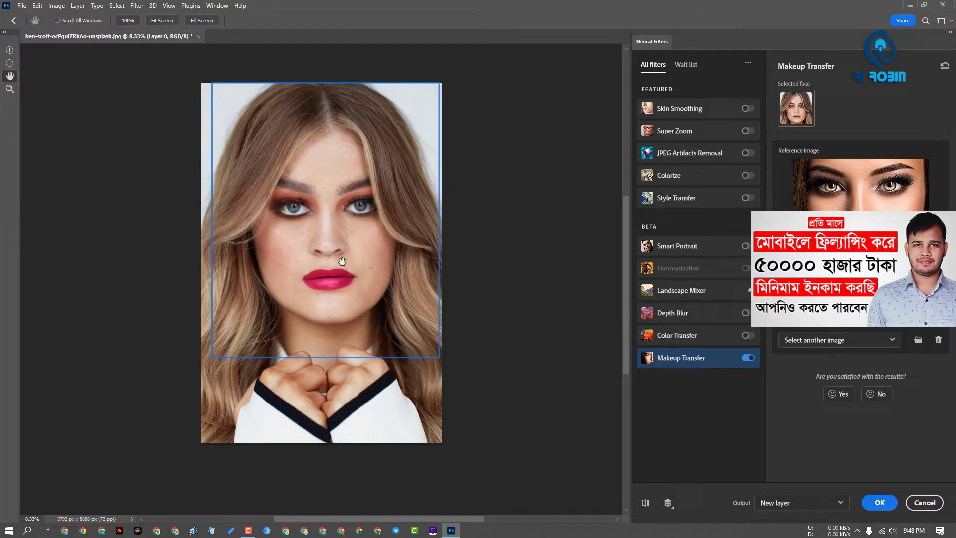
Enable Skin Smoothing and Colorize alongside Makeup Transfer on the portrait, and examine the eye area up close
{"action": "left_click", "coordinate": [746, 109]}
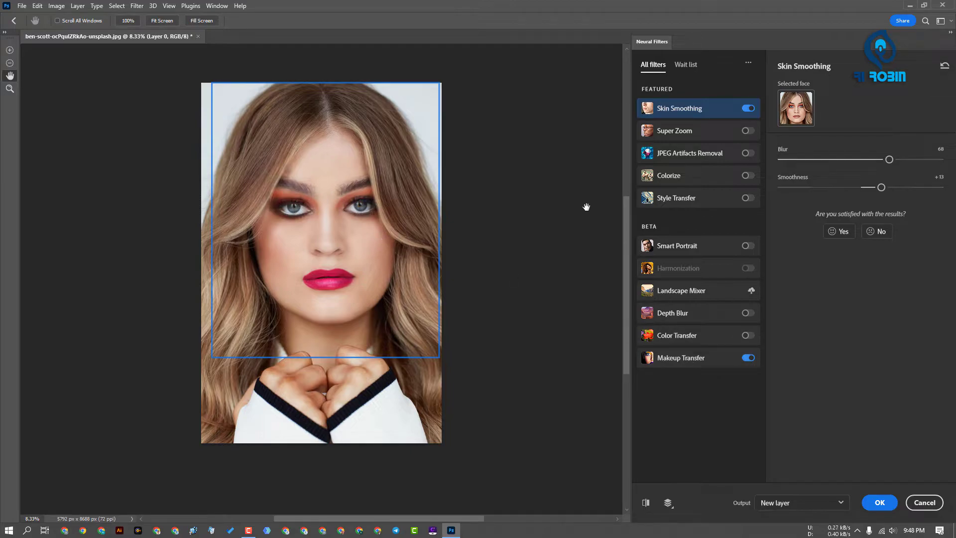
{"action": "left_click", "coordinate": [747, 175]}
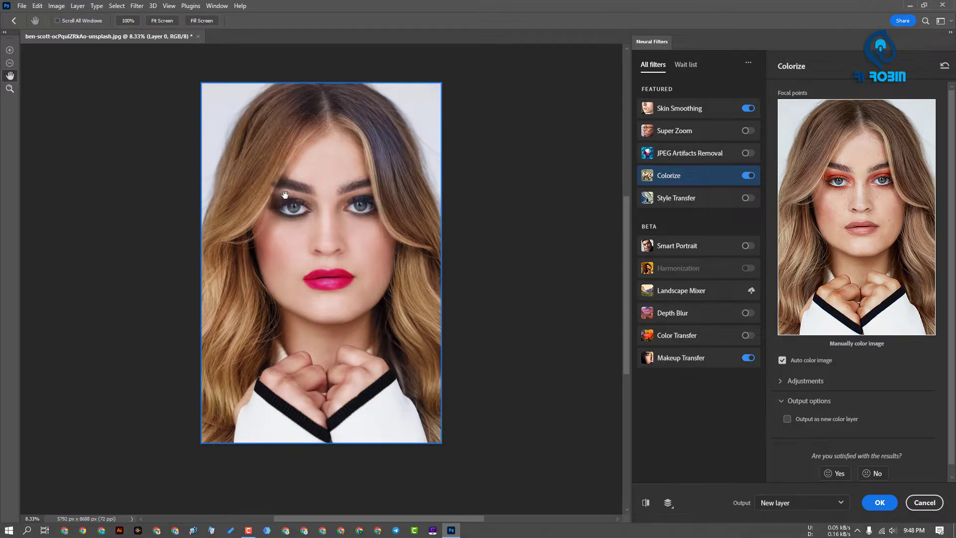
{"action": "key", "text": "ctrl+plus"}
{"action": "key", "text": "ctrl+plus"}
{"action": "key", "text": "ctrl+plus"}
{"action": "left_click_drag", "start_coordinate": [227, 99], "coordinate": [322, 382]}
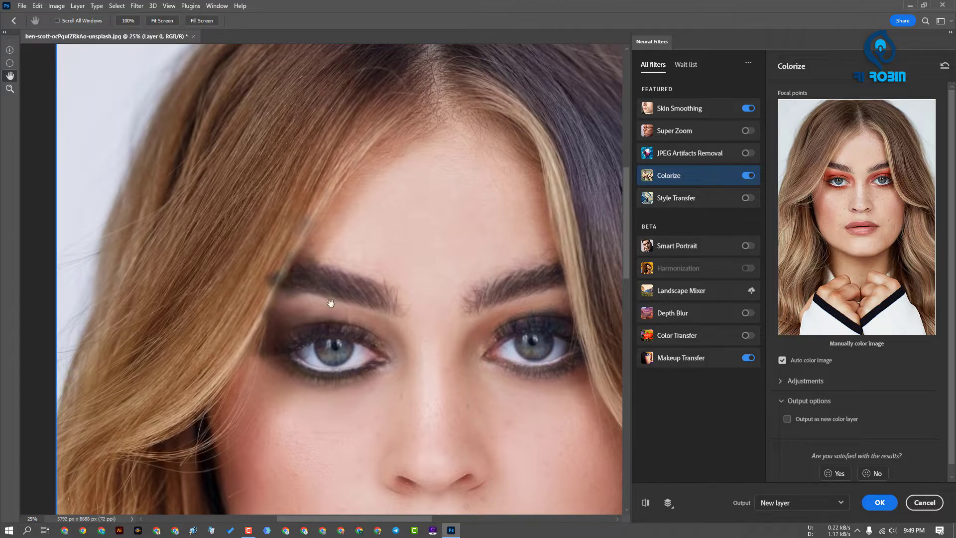
{"action": "scroll", "coordinate": [421, 297], "scroll_direction": "down", "scroll_amount": 3}
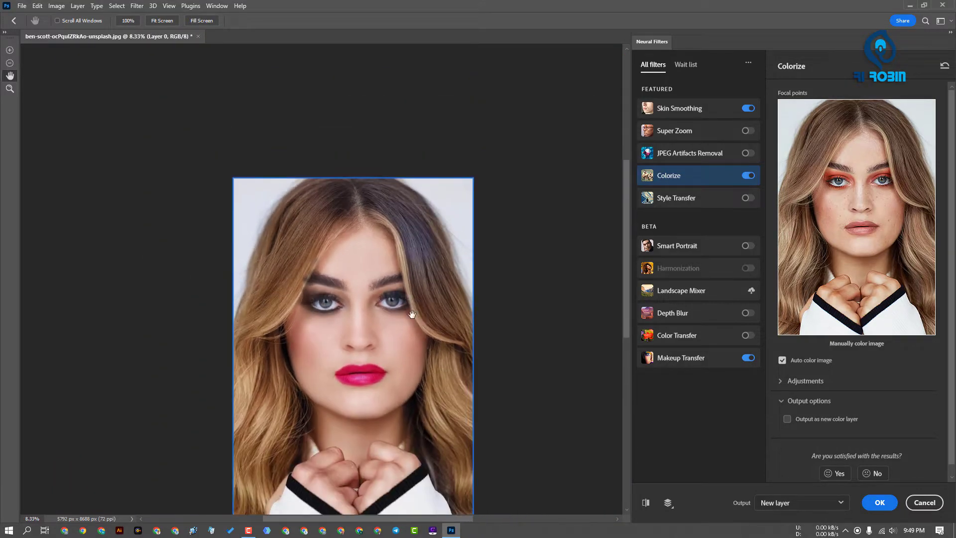
Compare the combined filters with the original, apply them as a new layer, and check that layer against the background
{"action": "left_click", "coordinate": [645, 502]}
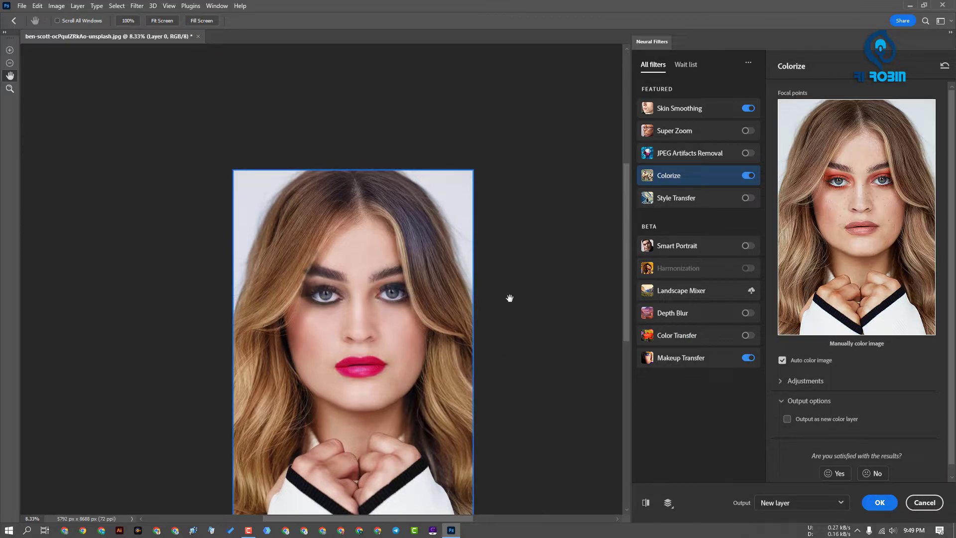
{"action": "scroll", "coordinate": [553, 324], "scroll_direction": "down", "scroll_amount": 3}
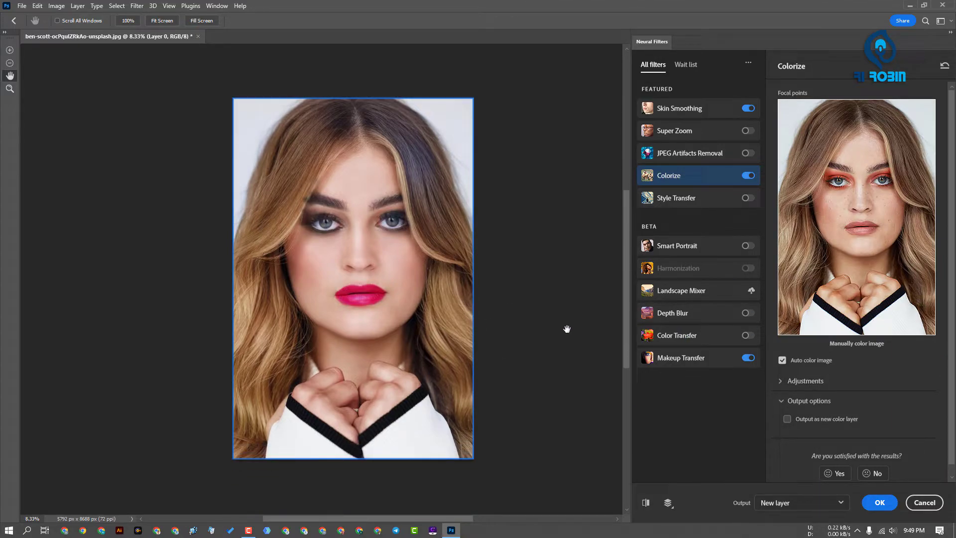
{"action": "left_click", "coordinate": [879, 503]}
{"action": "left_click", "coordinate": [822, 364]}
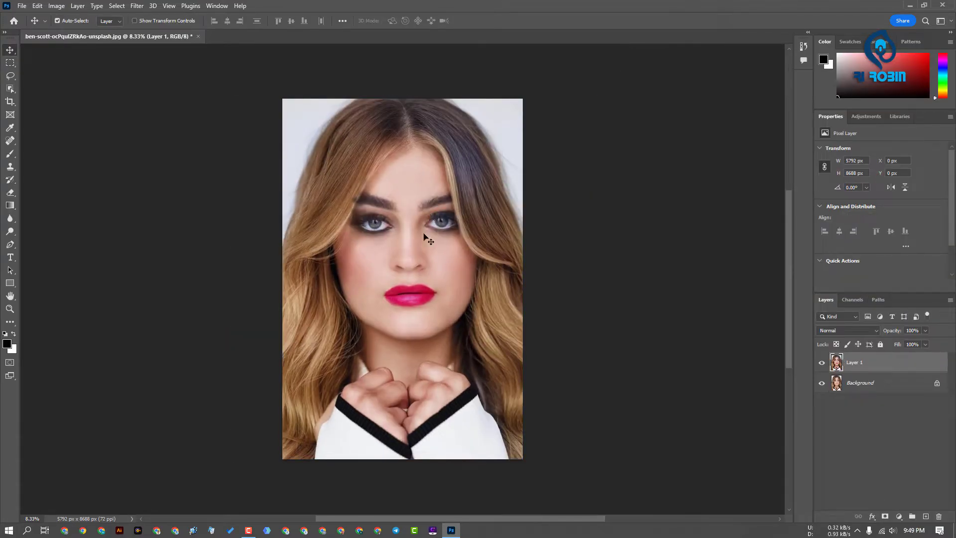
{"action": "left_click", "coordinate": [824, 366]}
{"action": "key", "text": "ctrl+plus"}
{"action": "key", "text": "ctrl+plus"}
{"action": "key", "text": "ctrl+plus"}
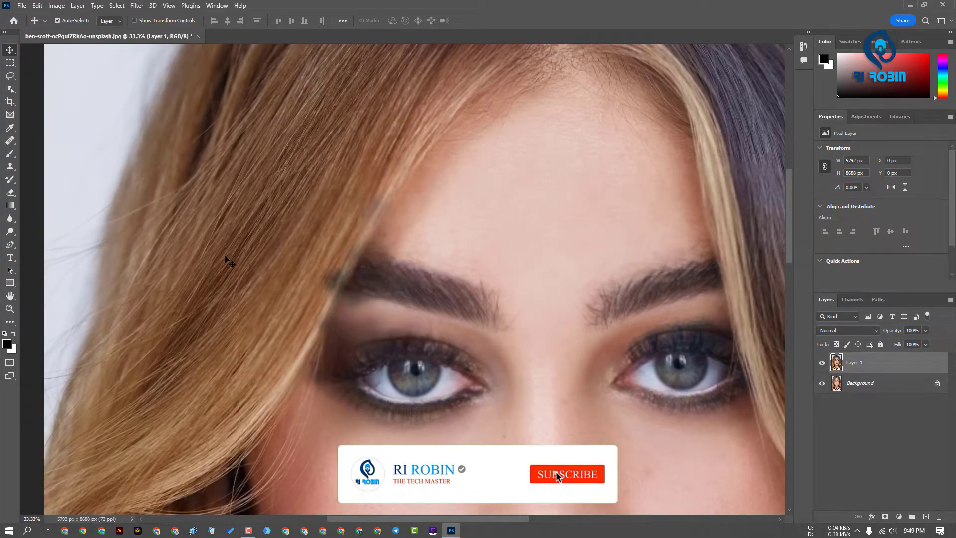
{"action": "left_click", "coordinate": [10, 141]}
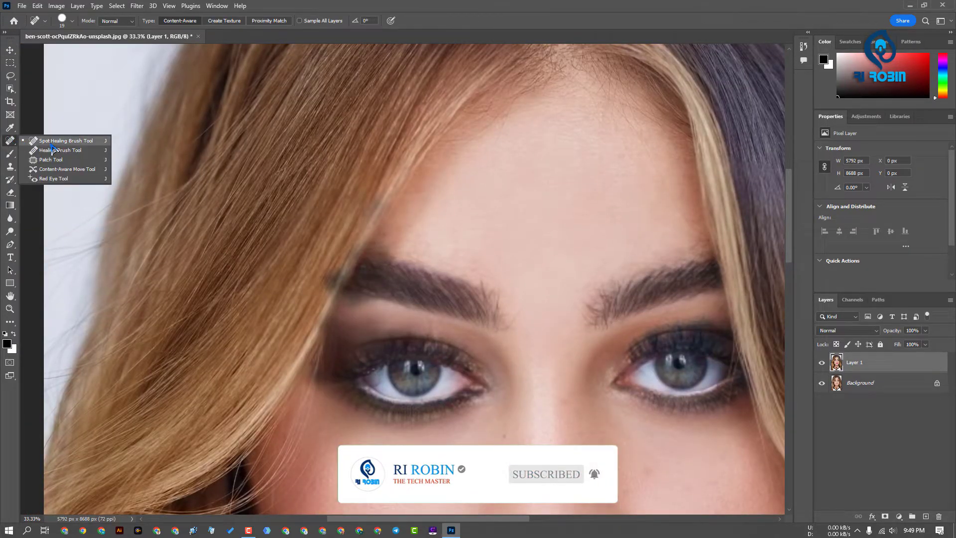
{"action": "left_click", "coordinate": [55, 140]}
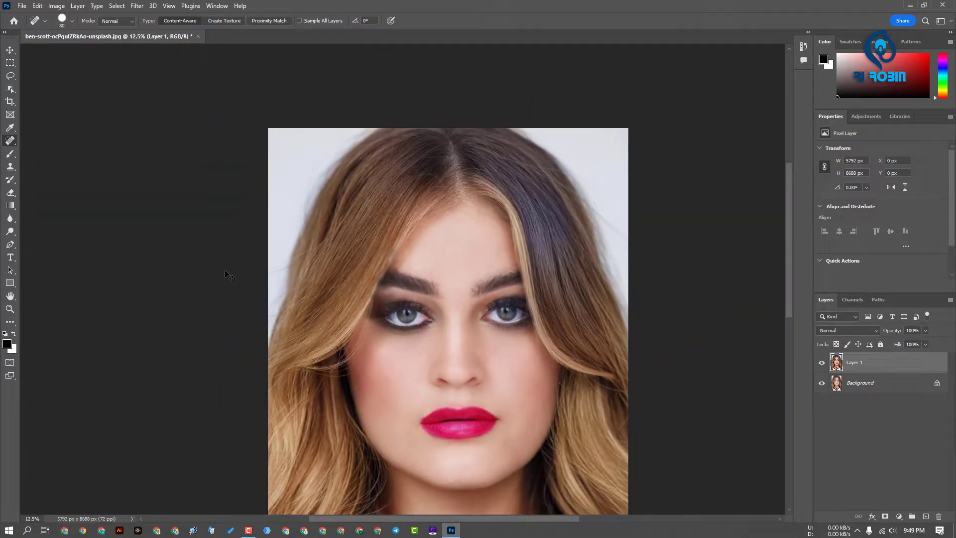
{"action": "key", "text": "ctrl+minus"}
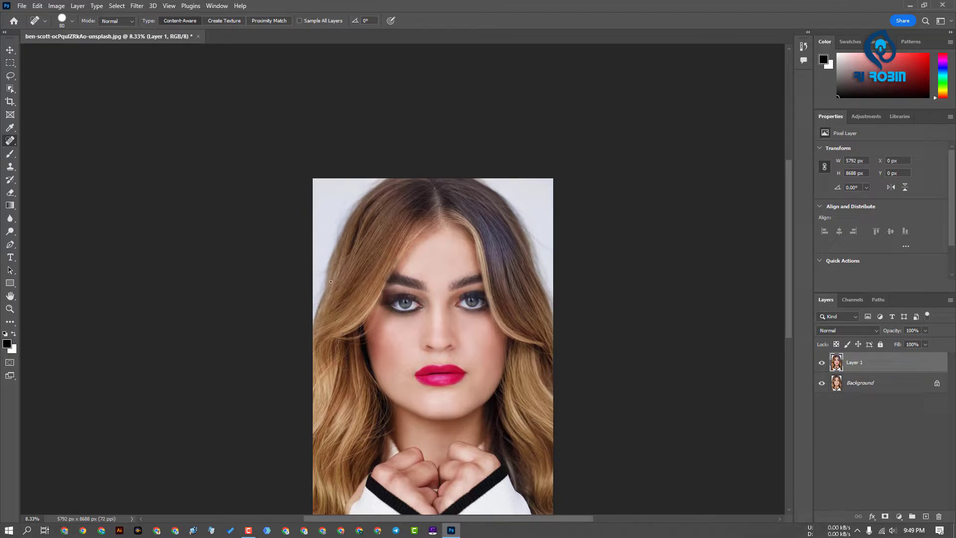
{"action": "left_click", "coordinate": [10, 49]}
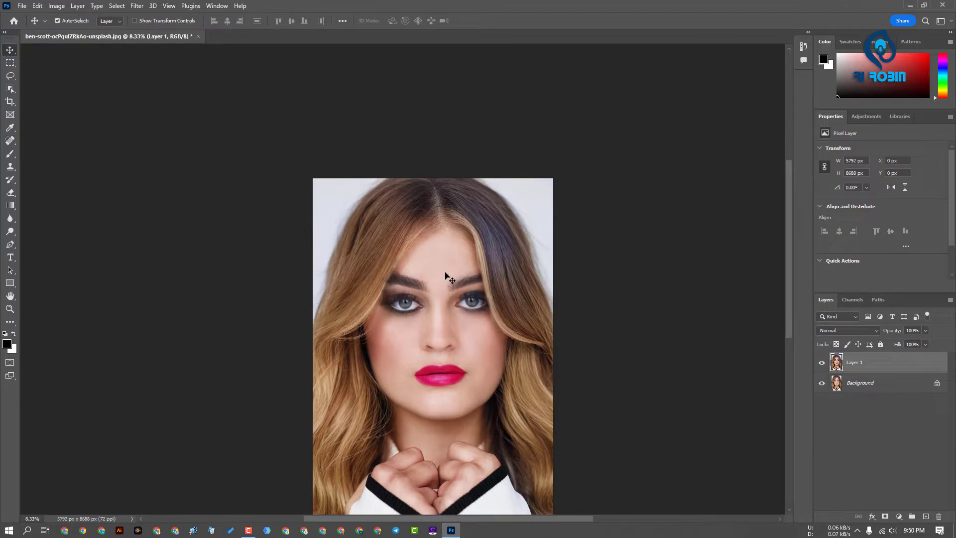
{"action": "scroll", "coordinate": [167, 72], "scroll_direction": "down", "scroll_amount": 1}
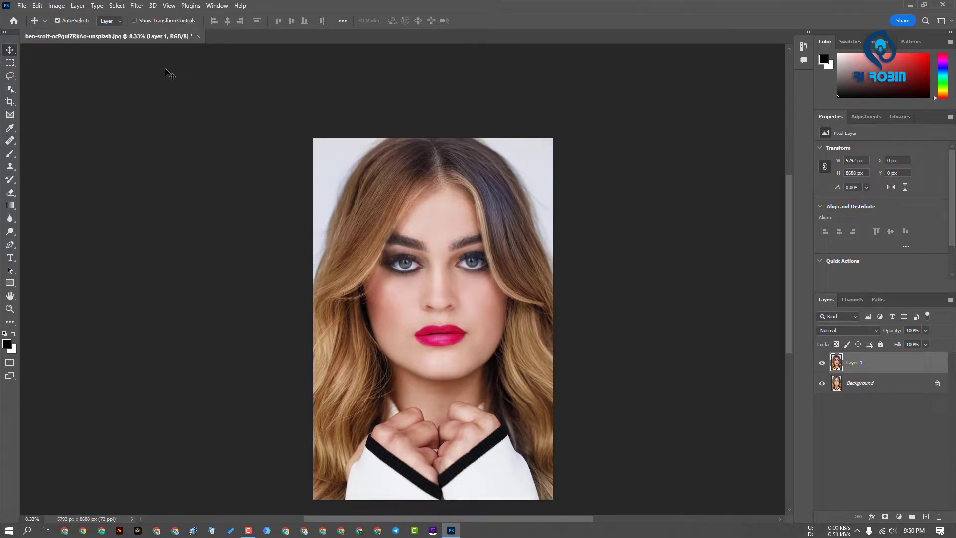
Open KqUetX.jpg, girl-transparent-png-21.png and the alps-mountains JPG
{"action": "left_click", "coordinate": [13, 21]}
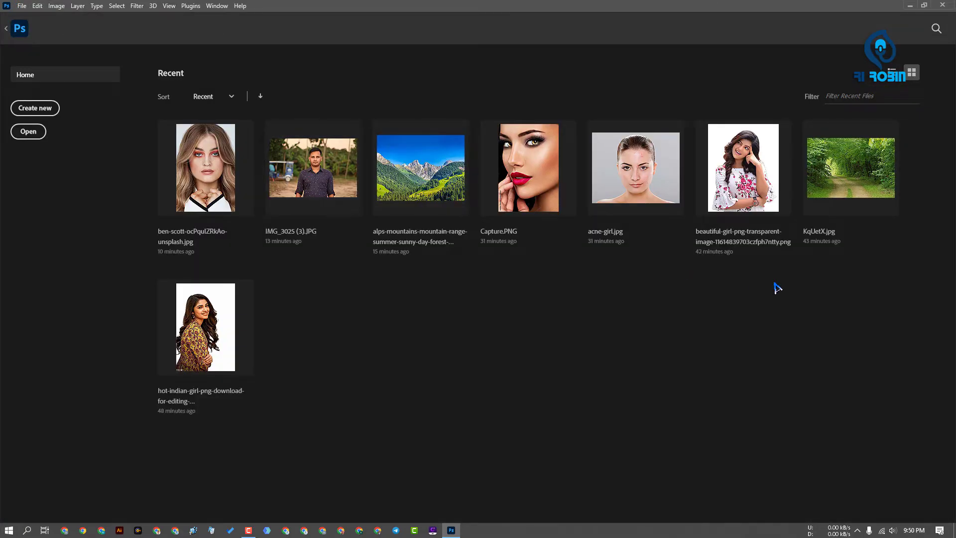
{"action": "key", "text": "ctrl+o"}
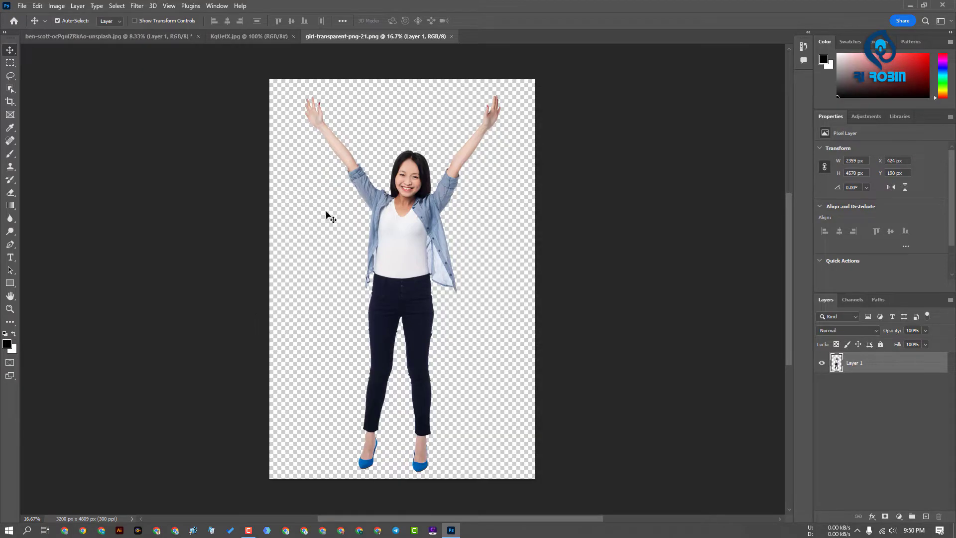
{"action": "left_click", "coordinate": [13, 20]}
{"action": "left_click", "coordinate": [624, 208]}
Place the cut-out girl on the alps-mountains photo and scale her down proportionally to about 1757 by 3405 px
{"action": "left_click", "coordinate": [351, 36]}
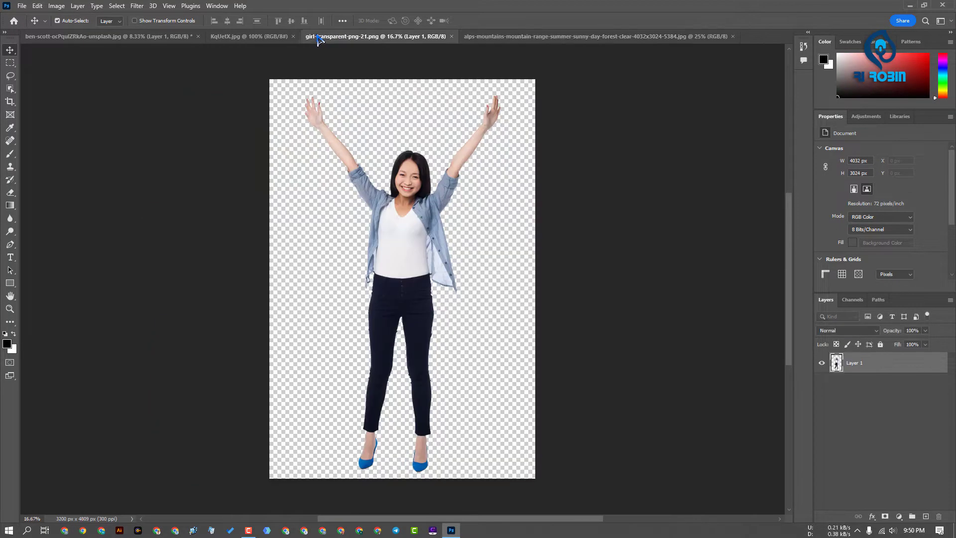
{"action": "left_click_drag", "start_coordinate": [416, 181], "coordinate": [393, 204]}
{"action": "key", "text": "ctrl+t"}
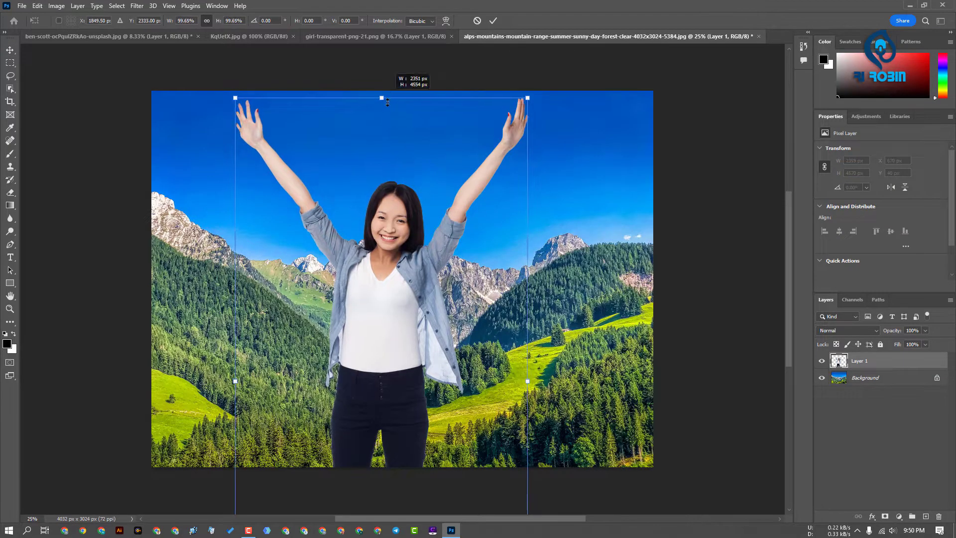
{"action": "left_click_drag", "start_coordinate": [378, 97], "coordinate": [364, 240]}
{"action": "key", "text": "Return"}
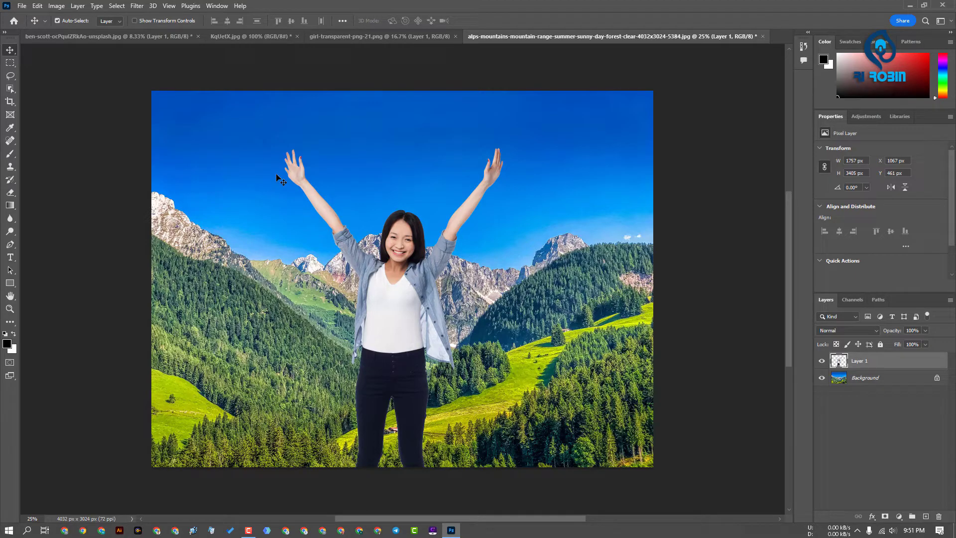
Open Neural Filters for the girl's layer and enable Harmonization with the Background layer as the reference
{"action": "left_click", "coordinate": [116, 6]}
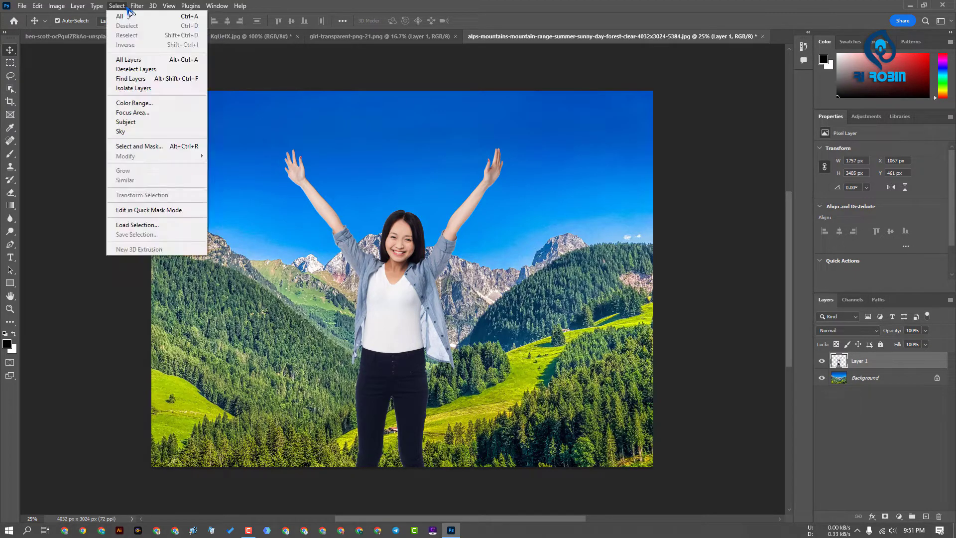
{"action": "mouse_move", "coordinate": [135, 9]}
{"action": "left_click", "coordinate": [152, 47]}
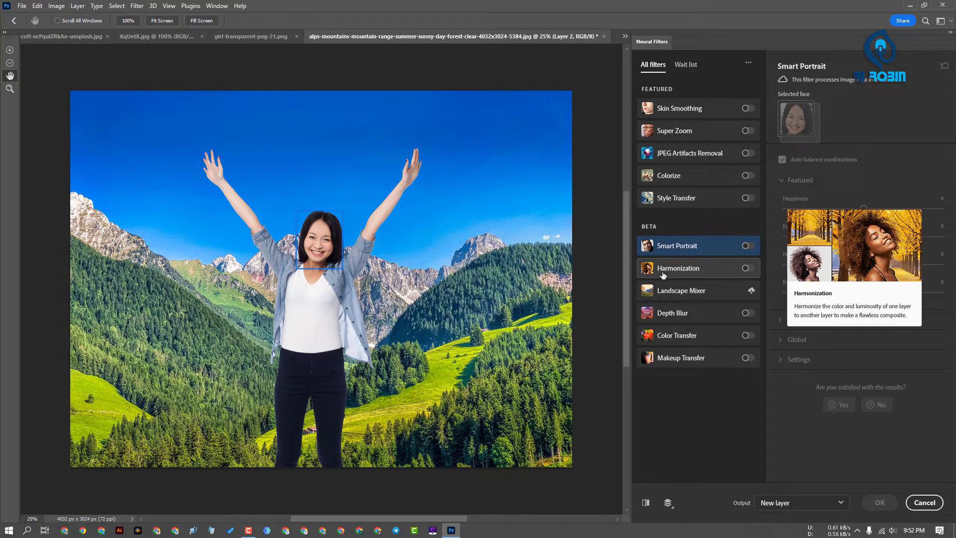
{"action": "left_click", "coordinate": [746, 268]}
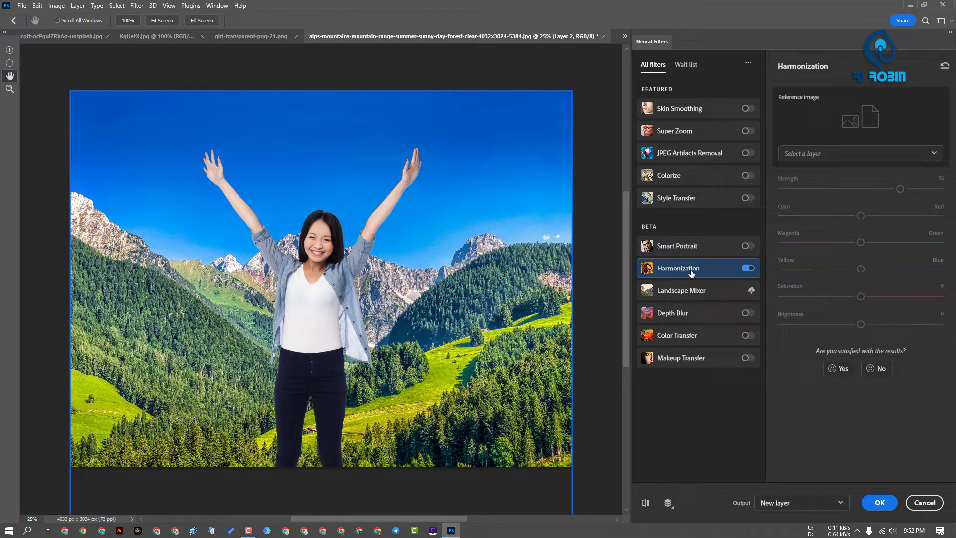
{"action": "left_click", "coordinate": [812, 154]}
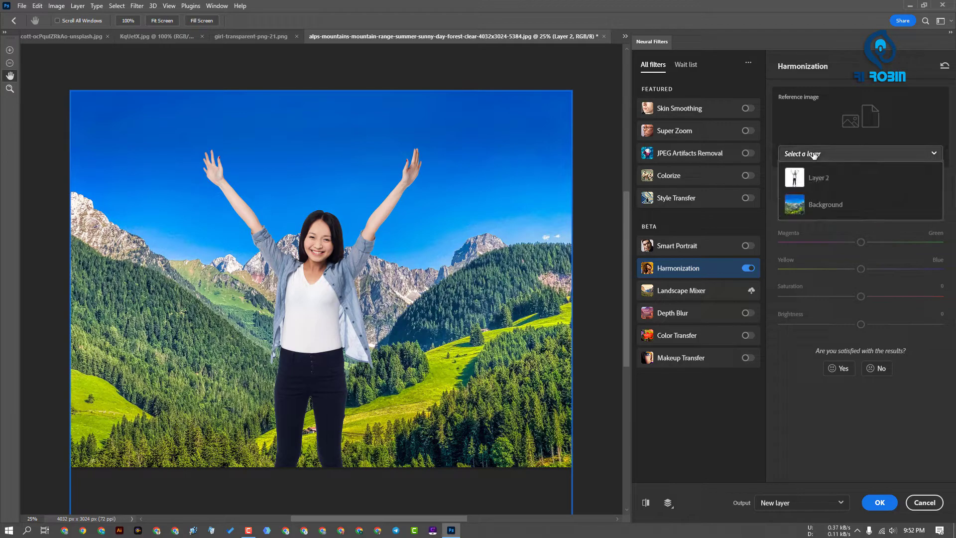
{"action": "left_click", "coordinate": [823, 208]}
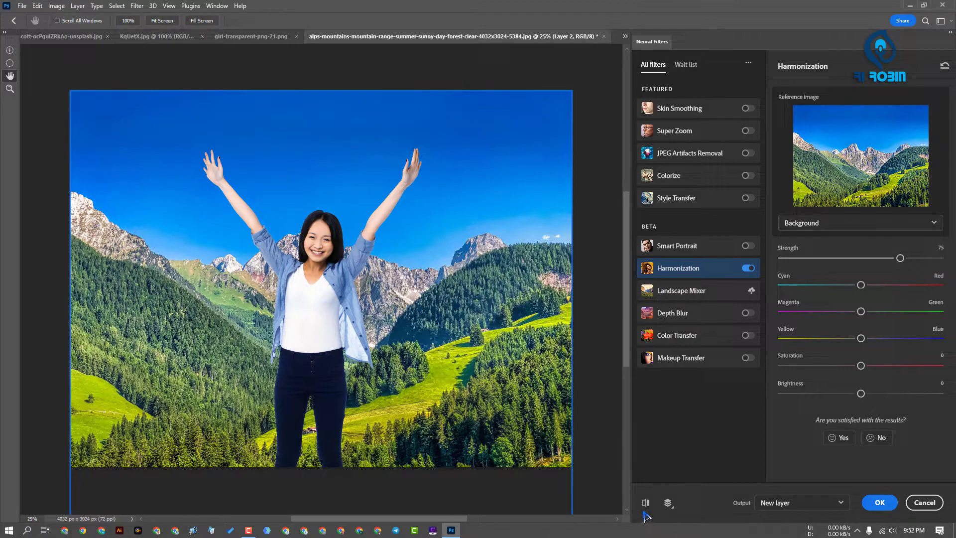
Compare the harmonized girl with the original, set strength 53, slight colour shifts and saturation -2, and output to a new layer
{"action": "left_click", "coordinate": [645, 503]}
{"action": "left_click", "coordinate": [645, 503]}
{"action": "left_click_drag", "start_coordinate": [860, 285], "coordinate": [857, 368]}
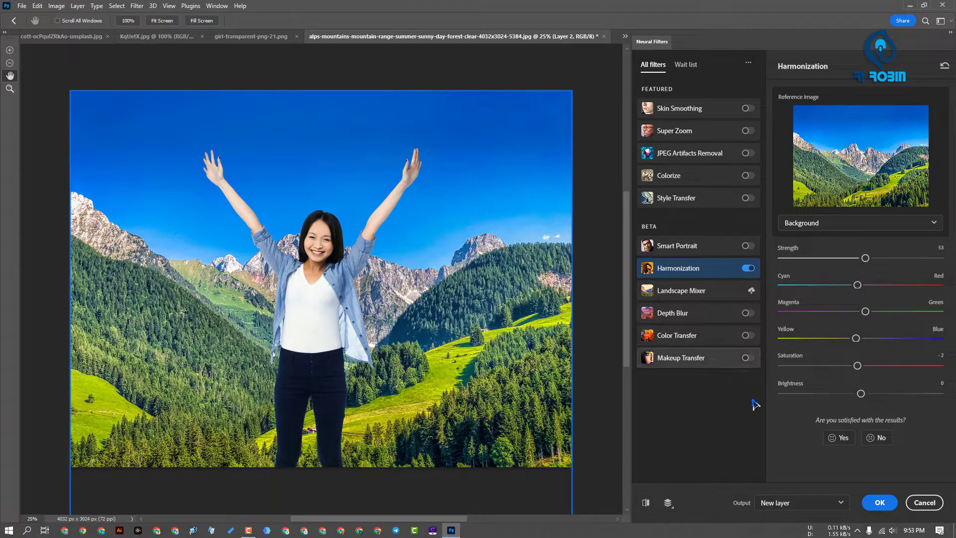
{"action": "left_click", "coordinate": [879, 502]}
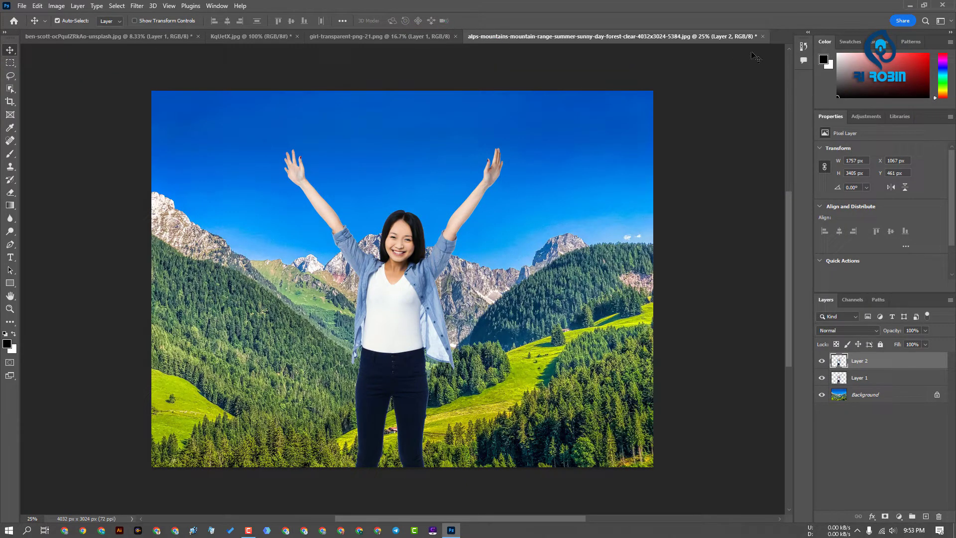
Close the alps-mountains composite, the transparent girl image and KqUetX.jpg without saving
{"action": "left_click", "coordinate": [762, 36]}
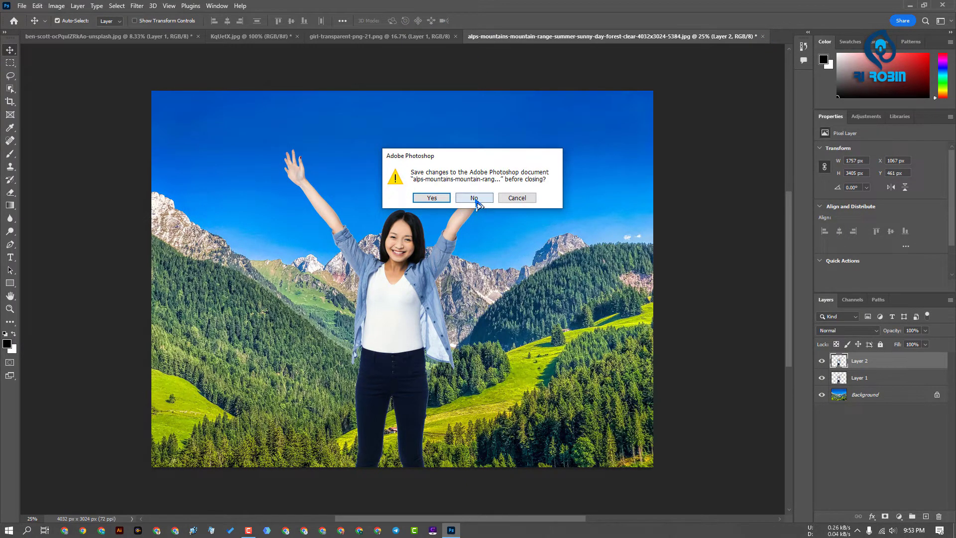
{"action": "left_click", "coordinate": [475, 198]}
{"action": "left_click", "coordinate": [348, 37]}
{"action": "left_click", "coordinate": [455, 36]}
{"action": "left_click", "coordinate": [298, 36]}
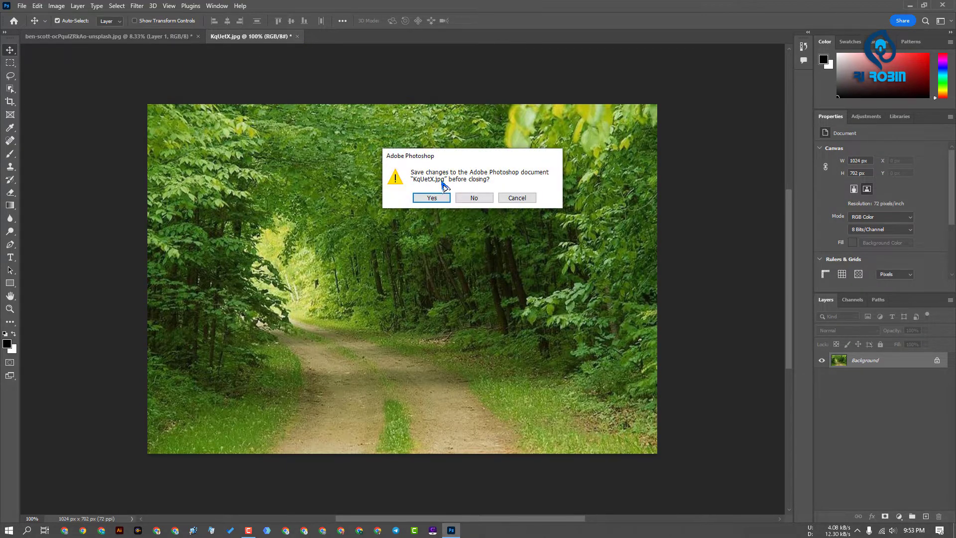
{"action": "left_click", "coordinate": [470, 198]}
Reopen the original alps-mountains photo and start Neural Filters on it
{"action": "left_click", "coordinate": [197, 36]}
{"action": "left_click", "coordinate": [184, 175]}
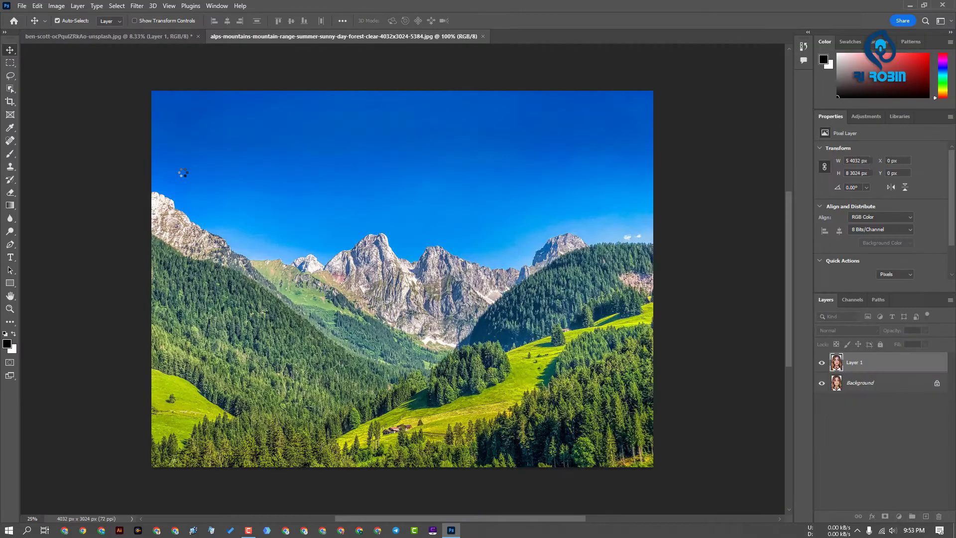
{"action": "left_click", "coordinate": [137, 6]}
{"action": "left_click", "coordinate": [157, 44]}
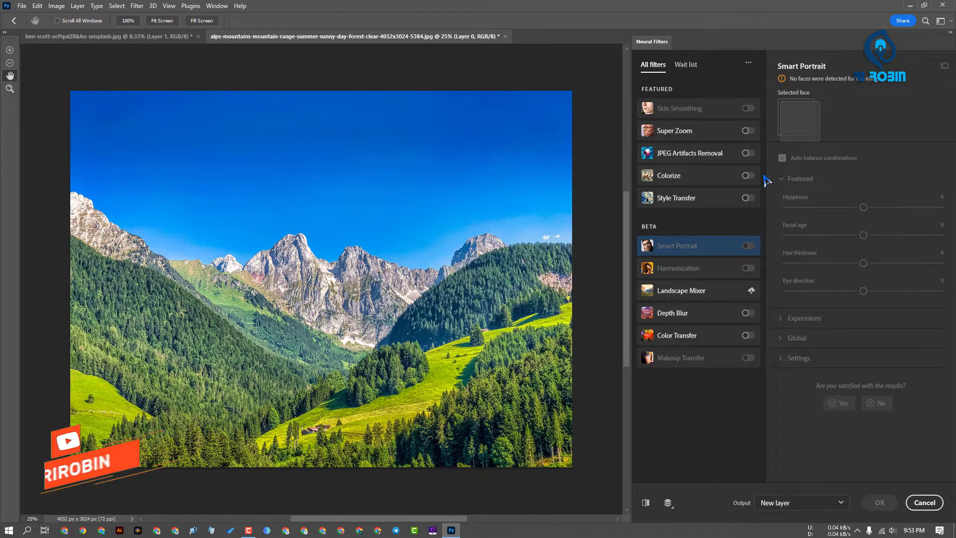
Enable Color Transfer on the mountain photo, try the yellow flower preset, and open the choice of custom reference images
{"action": "left_click", "coordinate": [745, 335]}
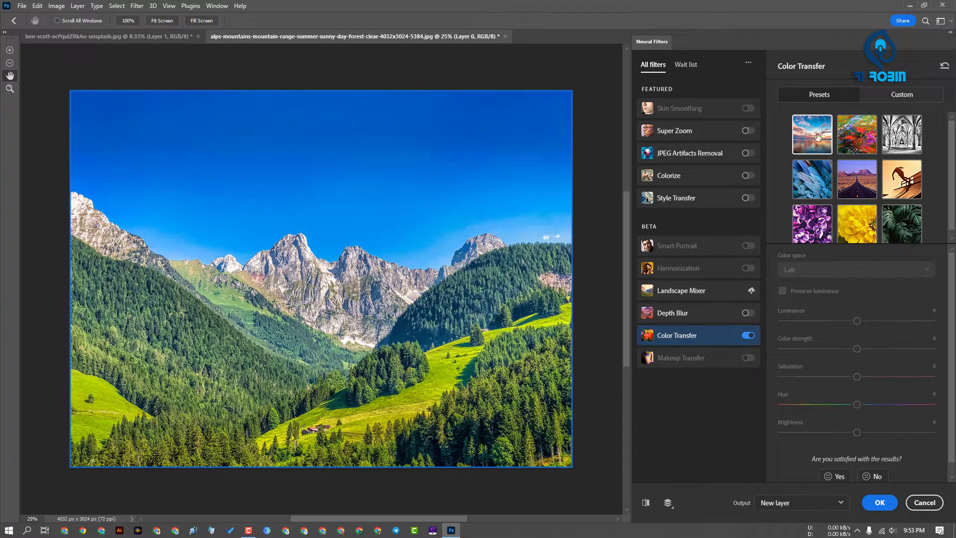
{"action": "left_click", "coordinate": [871, 209]}
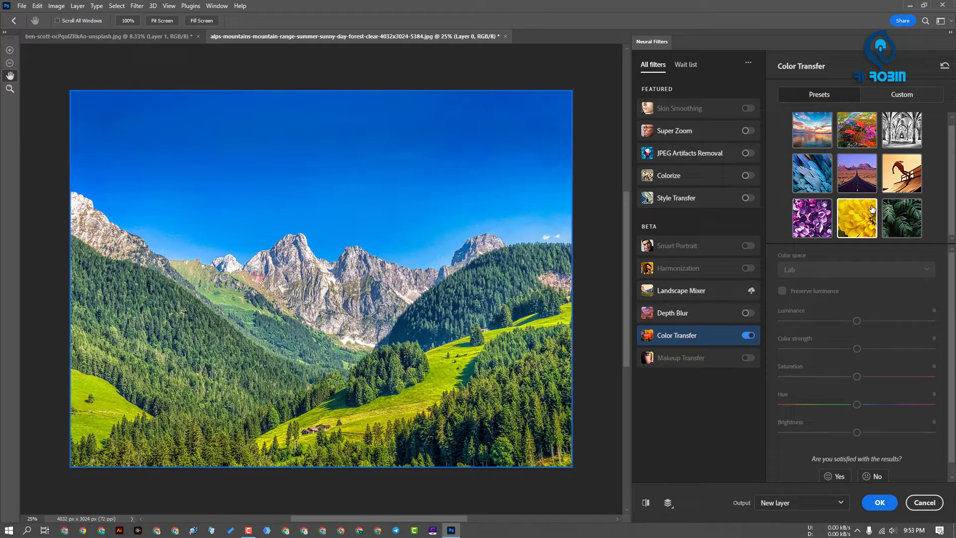
{"action": "left_click", "coordinate": [901, 95]}
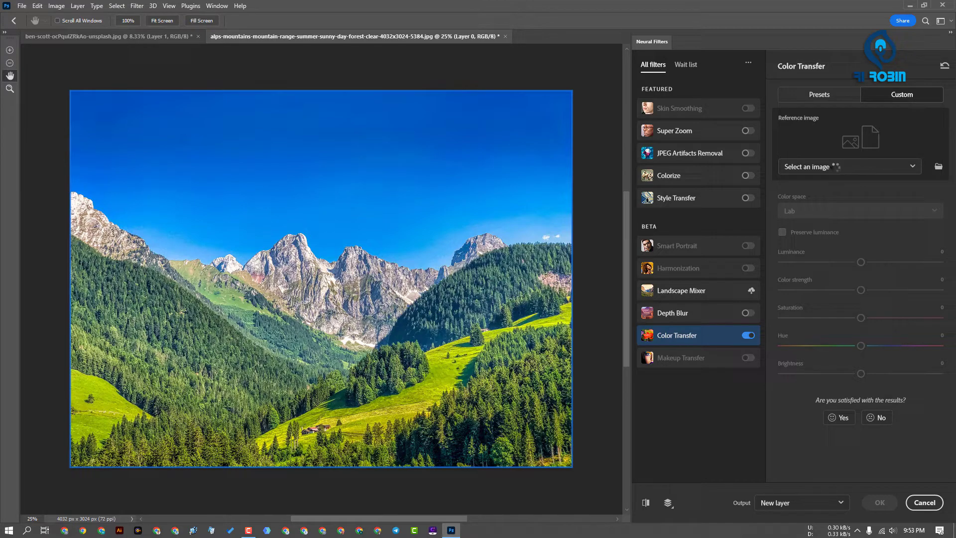
{"action": "left_click", "coordinate": [840, 166]}
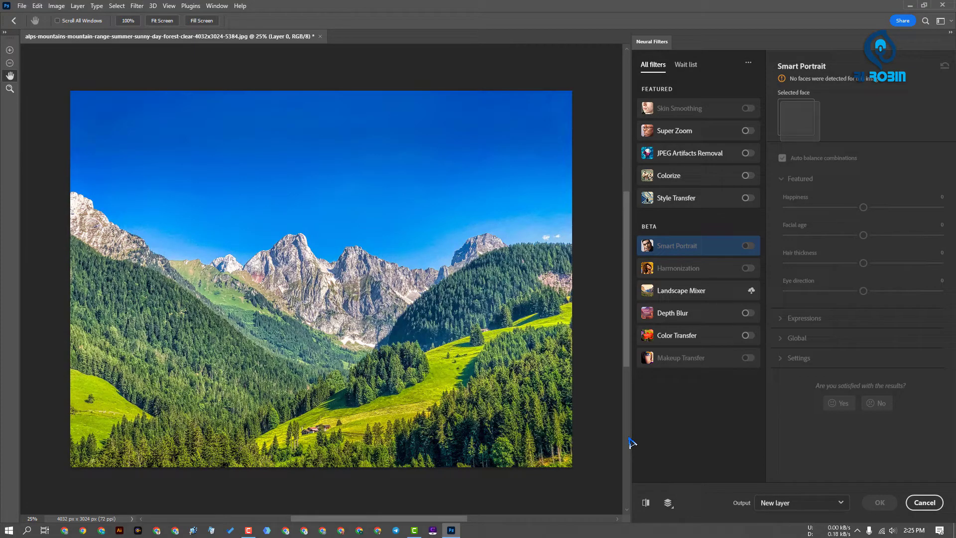
Select the Landscape Mixer filter for the mountain photo
{"action": "left_click", "coordinate": [694, 295]}
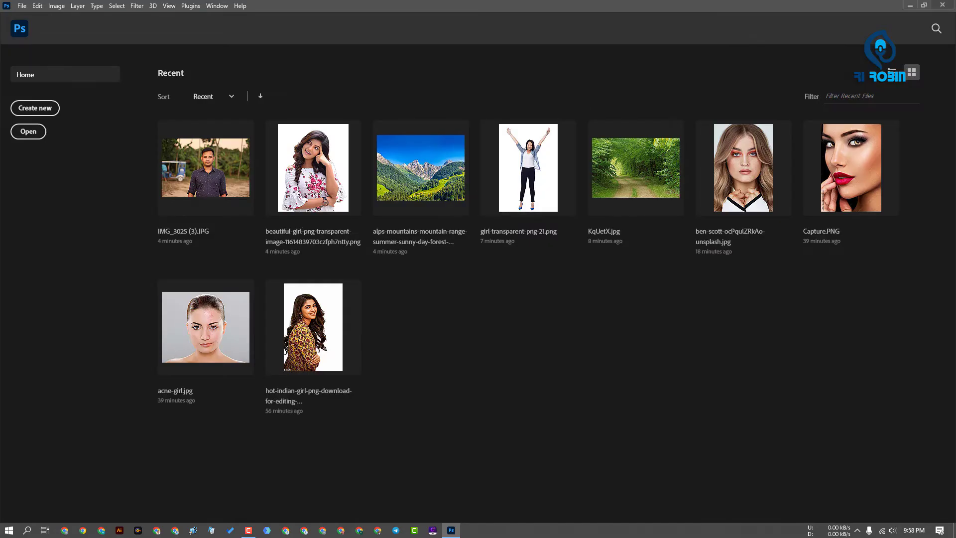
Close Photoshop
{"action": "left_click", "coordinate": [944, 5]}
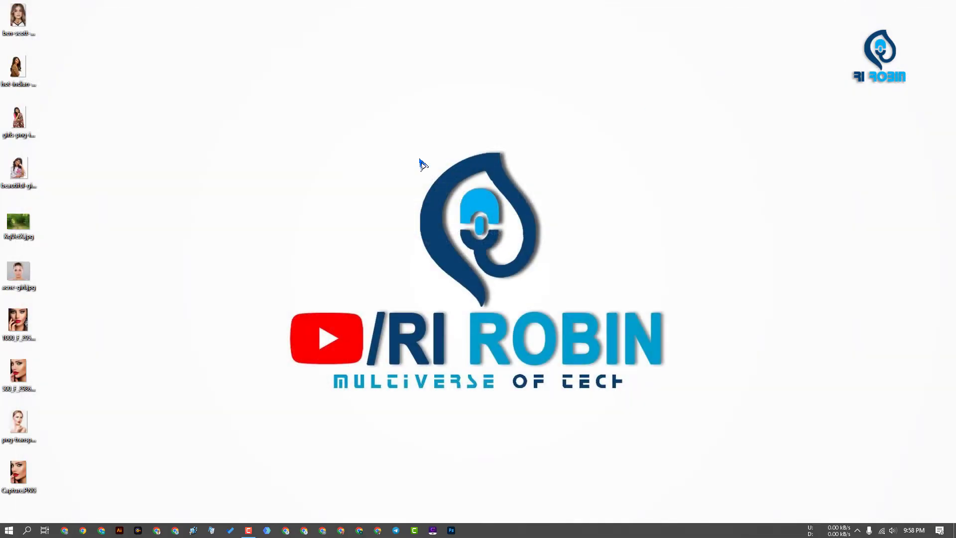